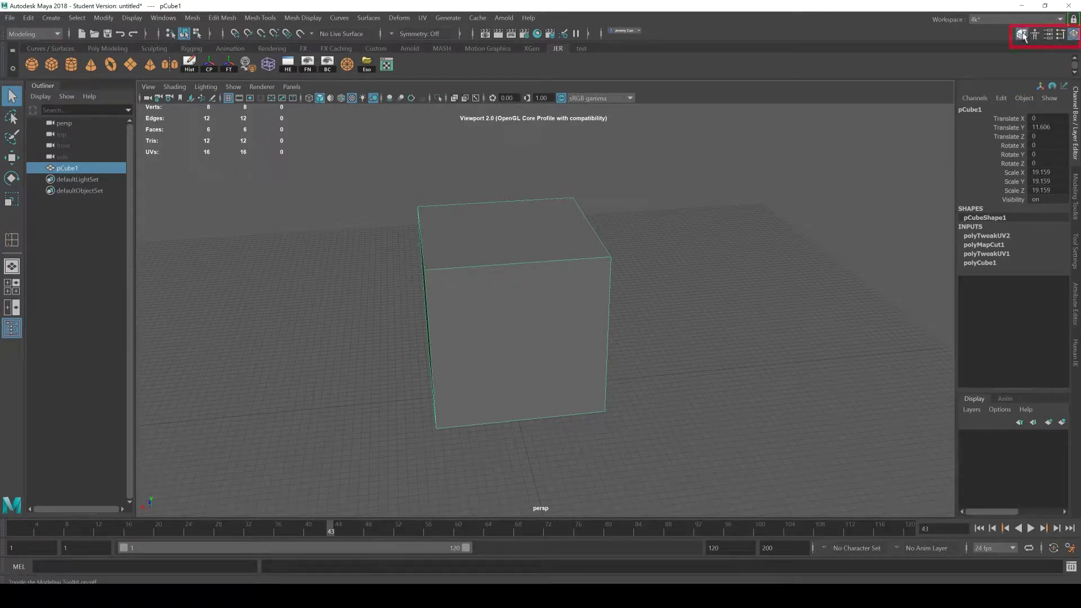
{"action": "left_click", "coordinate": [1021, 35]}
{"action": "left_click", "coordinate": [1047, 35]}
{"action": "left_click", "coordinate": [1061, 35]}
{"action": "left_click", "coordinate": [1072, 34]}
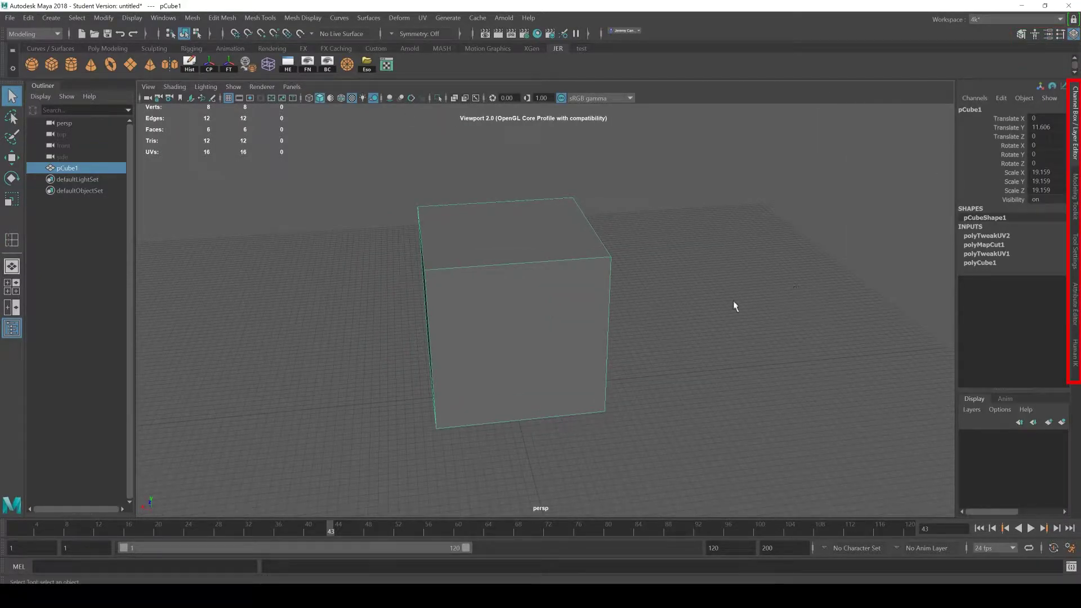
{"action": "left_click", "coordinate": [653, 302]}
{"action": "left_click", "coordinate": [603, 302]}
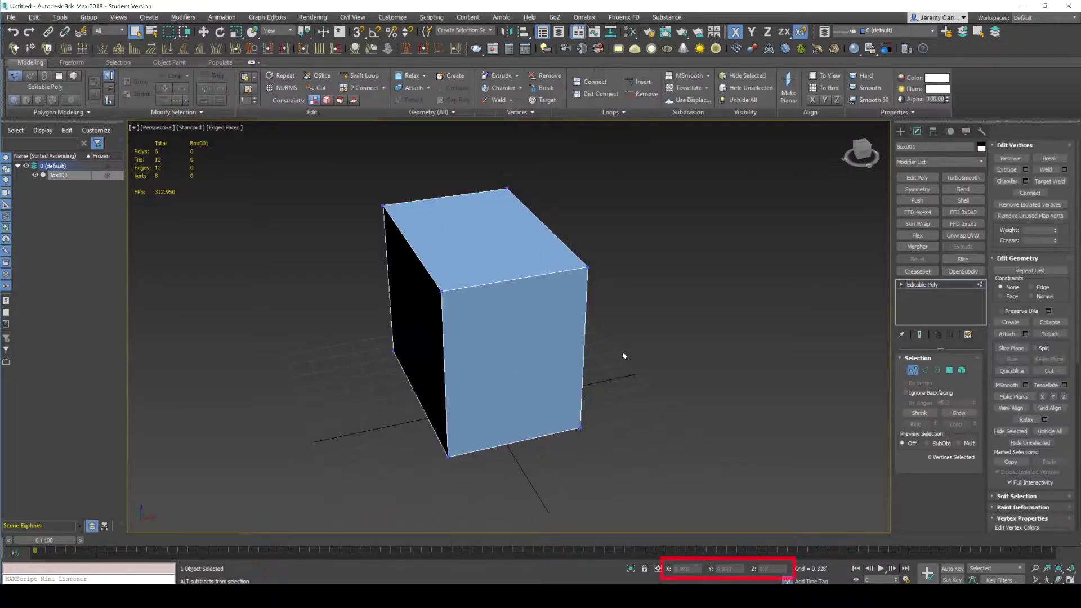
In 3ds Max, leave vertex editing, move the box, and reset its X and Y position to 0.
{"action": "key", "text": "1"}
{"action": "key", "text": "w"}
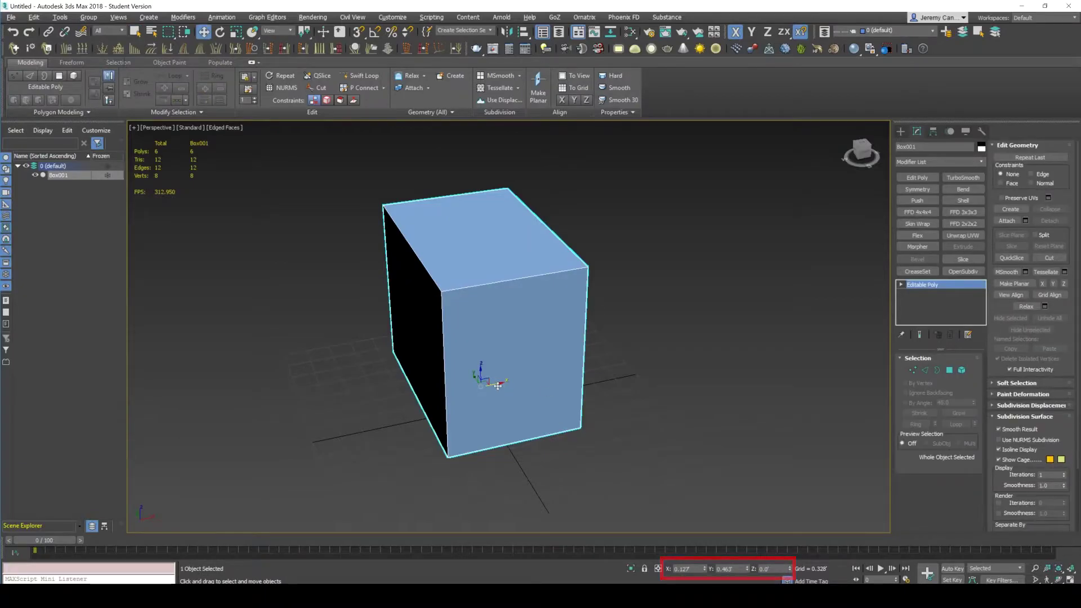
{"action": "left_click_drag", "start_coordinate": [498, 386], "coordinate": [540, 404]}
{"action": "right_click", "coordinate": [706, 569]}
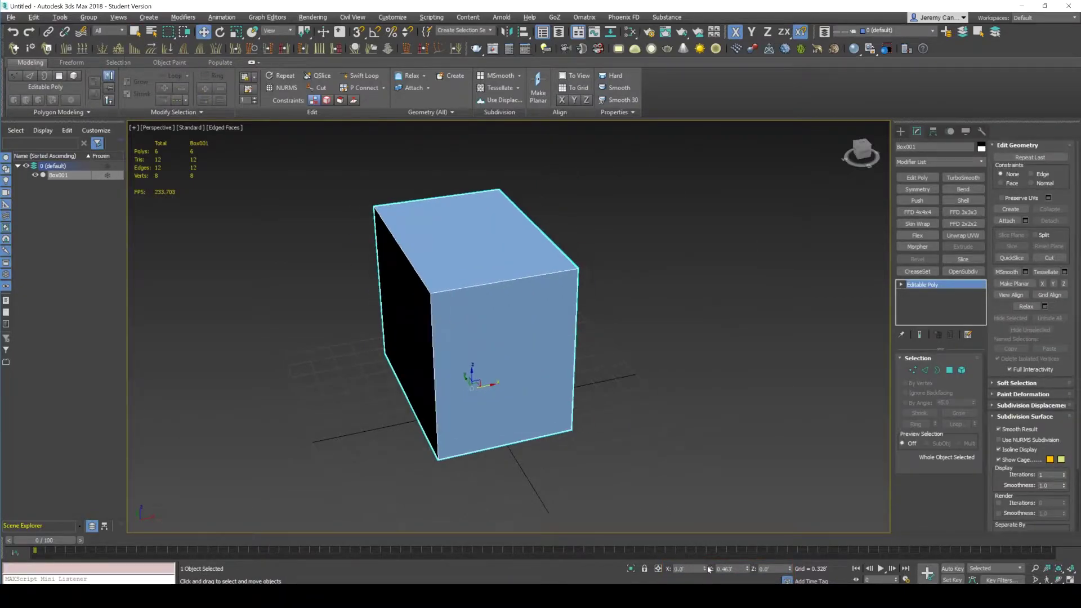
{"action": "right_click", "coordinate": [748, 568]}
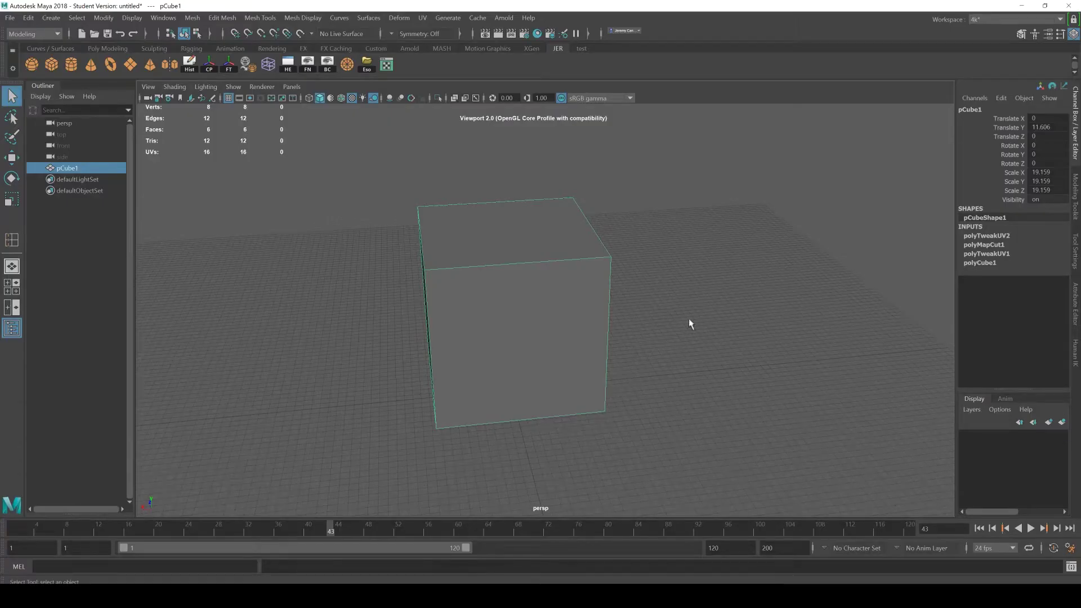
In Maya, show the tool settings and select the ring of edges running through the cube's back top edge.
{"action": "left_click", "coordinate": [1075, 248]}
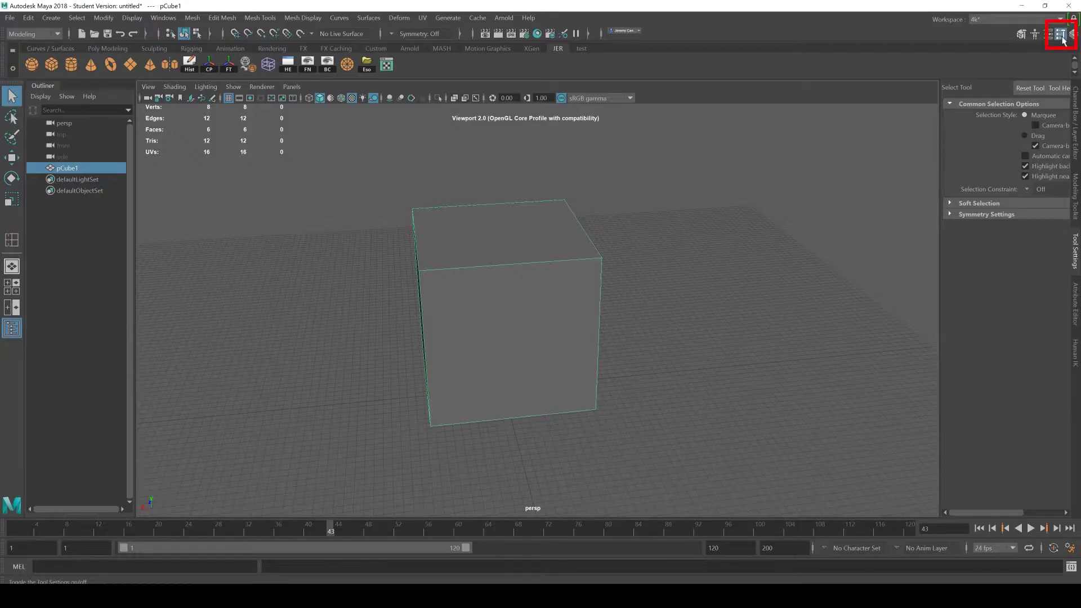
{"action": "left_click_drag", "start_coordinate": [799, 284], "coordinate": [497, 295], "text": "alt"}
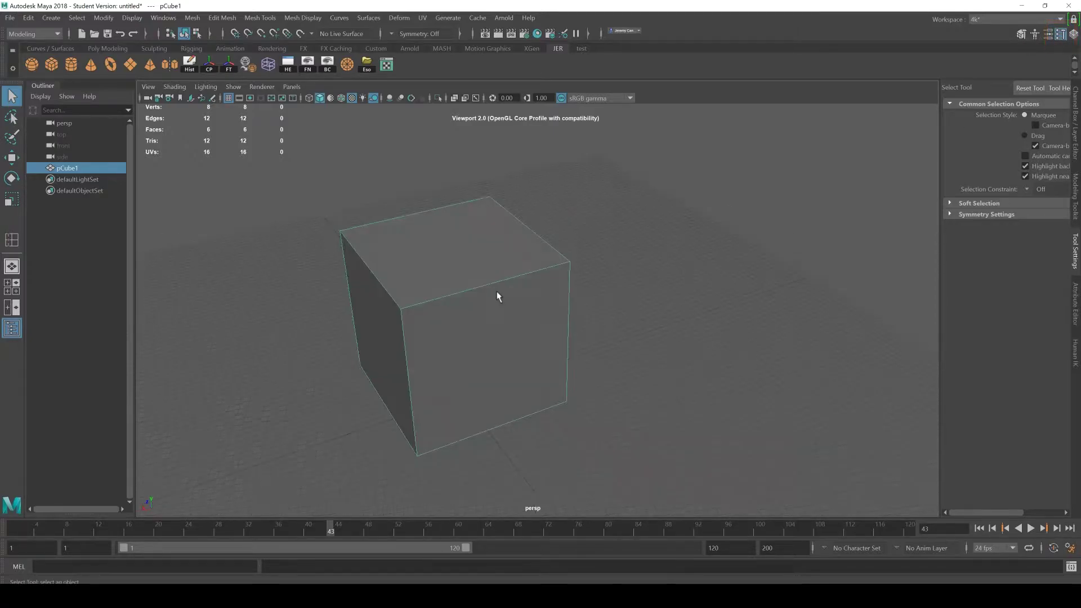
{"action": "right_click_drag", "start_coordinate": [497, 295], "coordinate": [498, 232], "text": "ctrl"}
{"action": "double_click", "coordinate": [441, 221]}
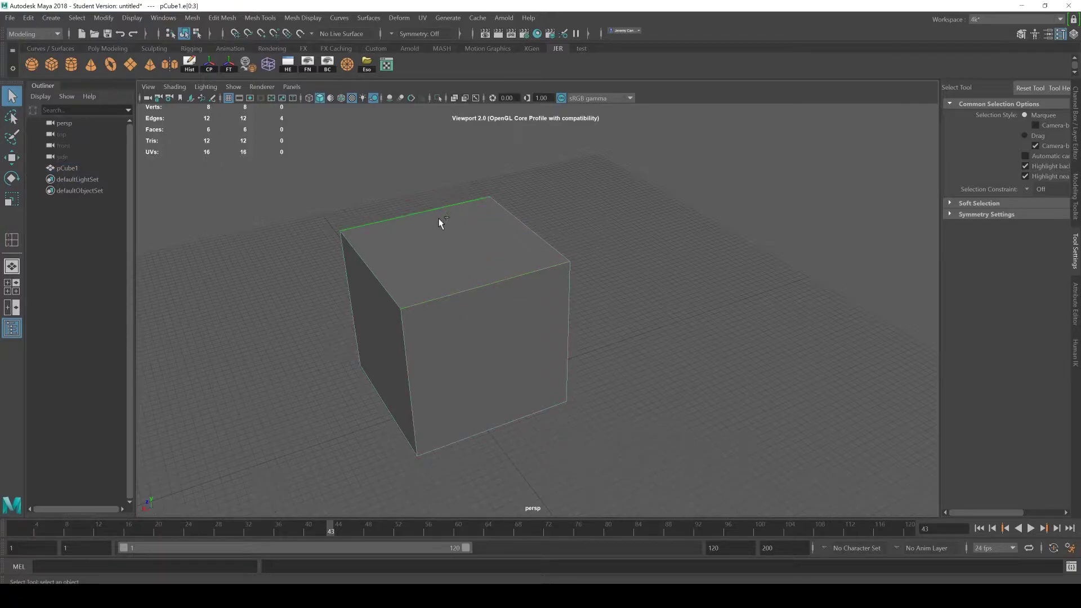
Start the Insert Edge Loop Tool with its options, widen the settings area, and insert one centred loop across the cube's front and top.
{"action": "left_click_drag", "start_coordinate": [619, 279], "coordinate": [550, 275], "text": "alt"}
{"action": "right_click", "coordinate": [493, 283], "text": "shift"}
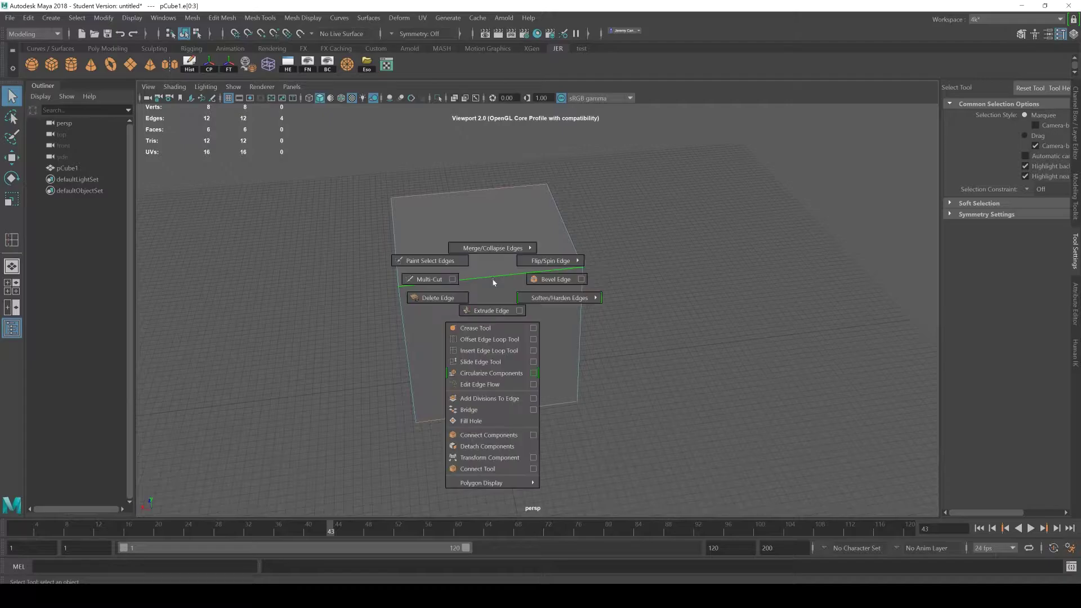
{"action": "left_click", "coordinate": [532, 351]}
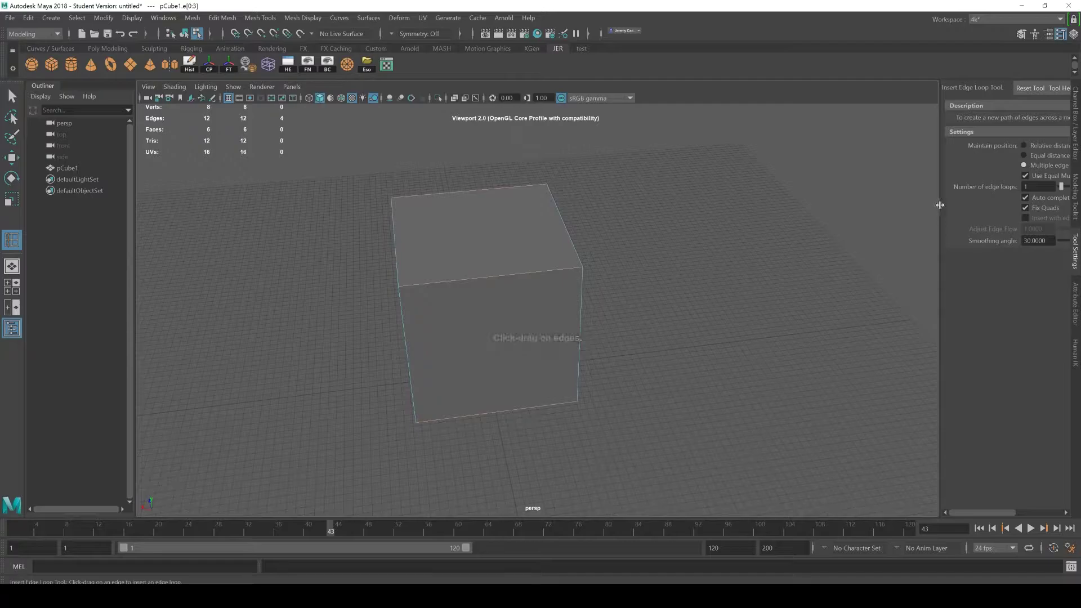
{"action": "left_click_drag", "start_coordinate": [938, 210], "coordinate": [799, 219]}
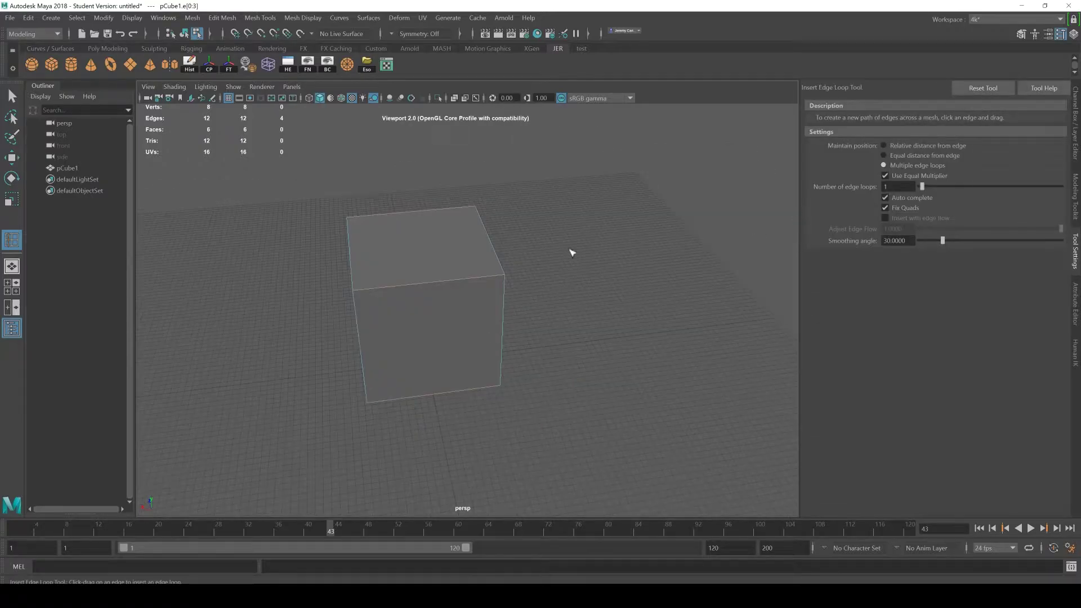
{"action": "scroll", "coordinate": [553, 233], "scroll_direction": "up", "scroll_amount": 2}
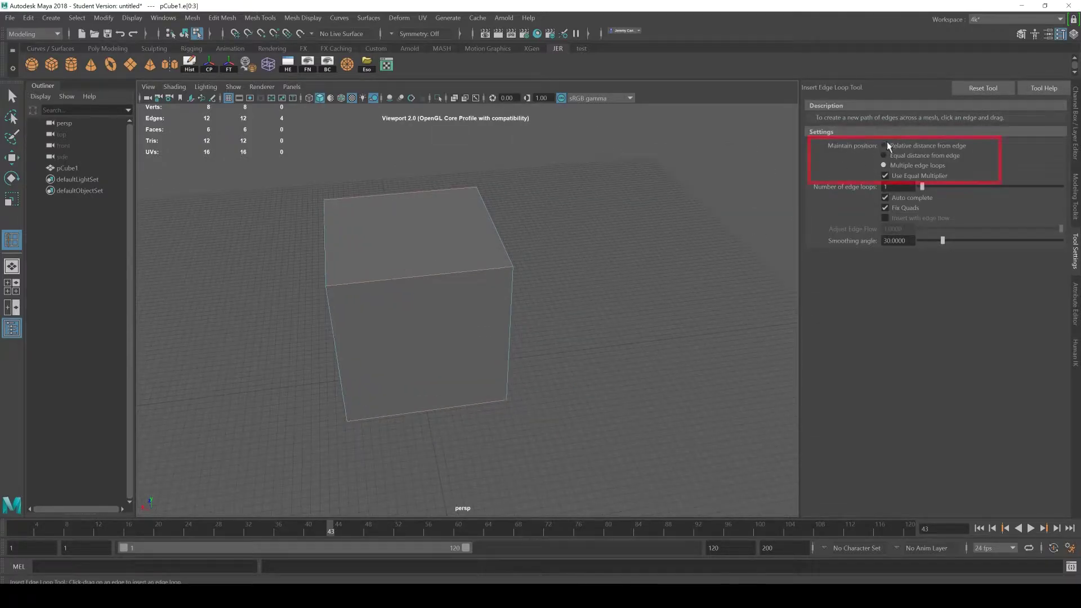
{"action": "left_click", "coordinate": [447, 272]}
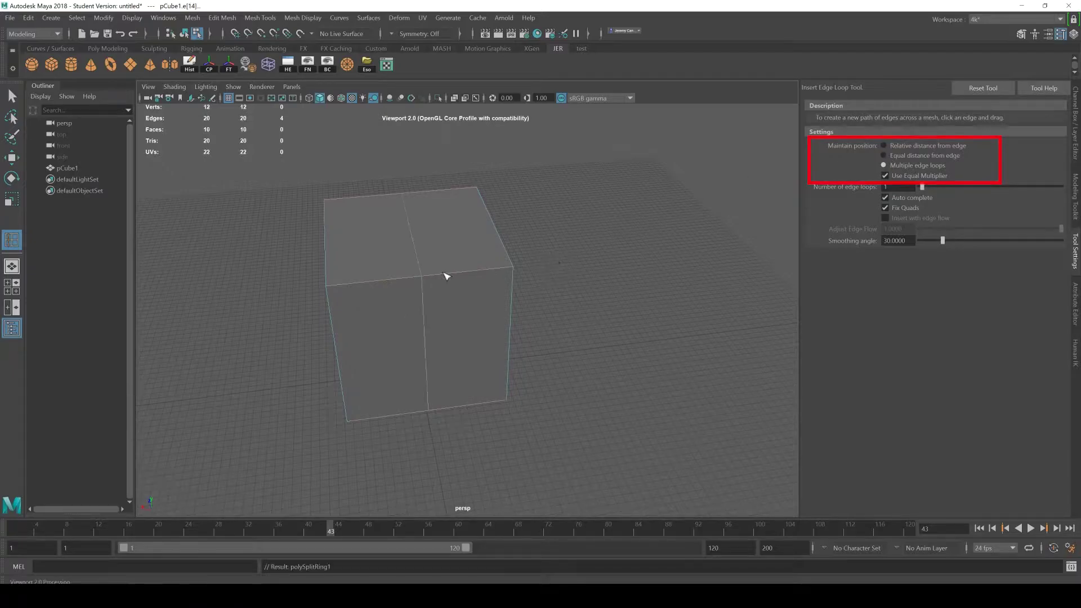
Insert three more edge loops parallel to the centre loop, and undo them.
{"action": "left_click", "coordinate": [473, 271]}
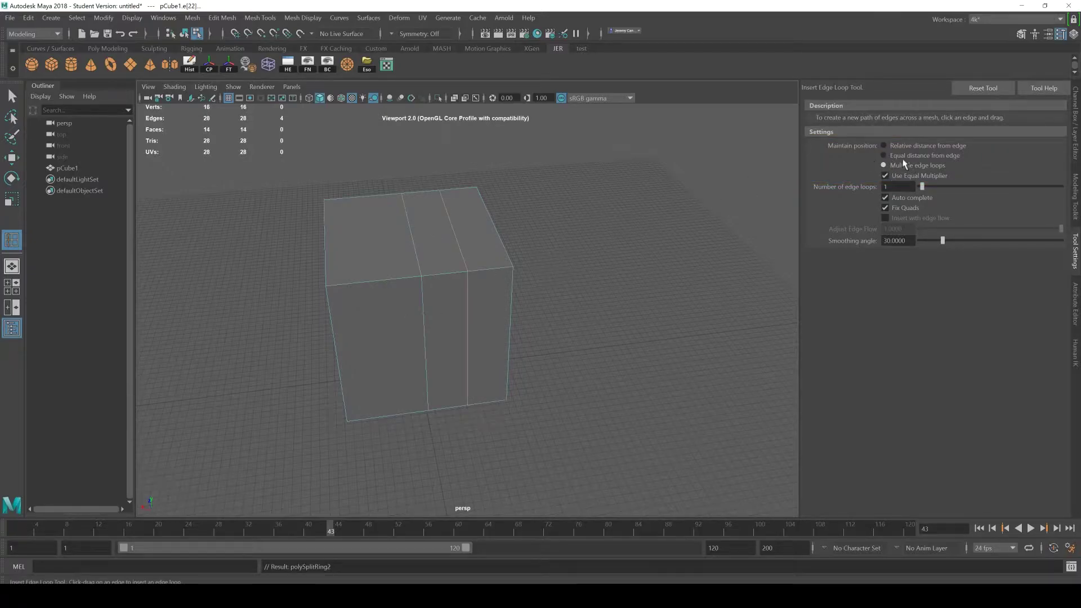
{"action": "left_click_drag", "start_coordinate": [397, 278], "coordinate": [421, 297], "text": "alt"}
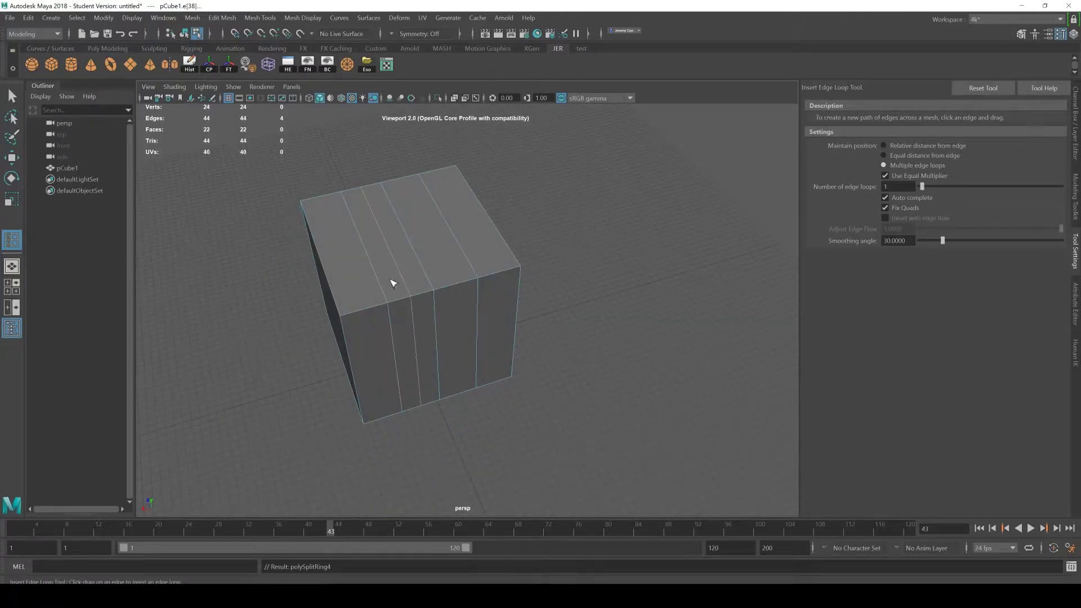
{"action": "key", "text": "ctrl+z"}
{"action": "key", "text": "ctrl+z"}
{"action": "key", "text": "ctrl+z"}
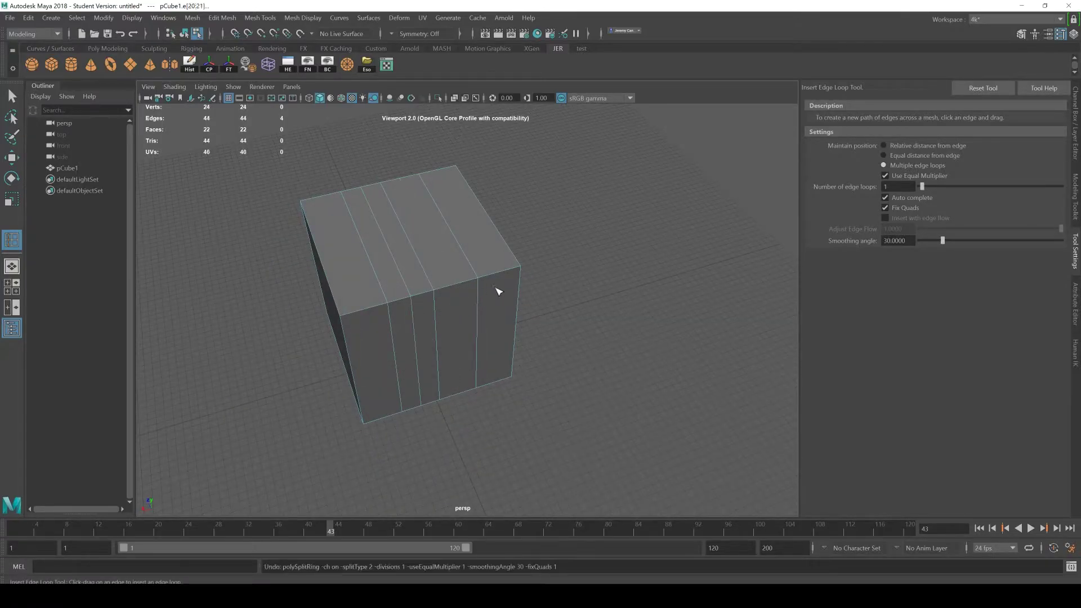
{"action": "key", "text": "ctrl+z"}
Insert a second edge loop crossing the centre of the top face, and set Maintain position to Relative distance from edge.
{"action": "left_click_drag", "start_coordinate": [566, 292], "coordinate": [425, 234], "text": "alt"}
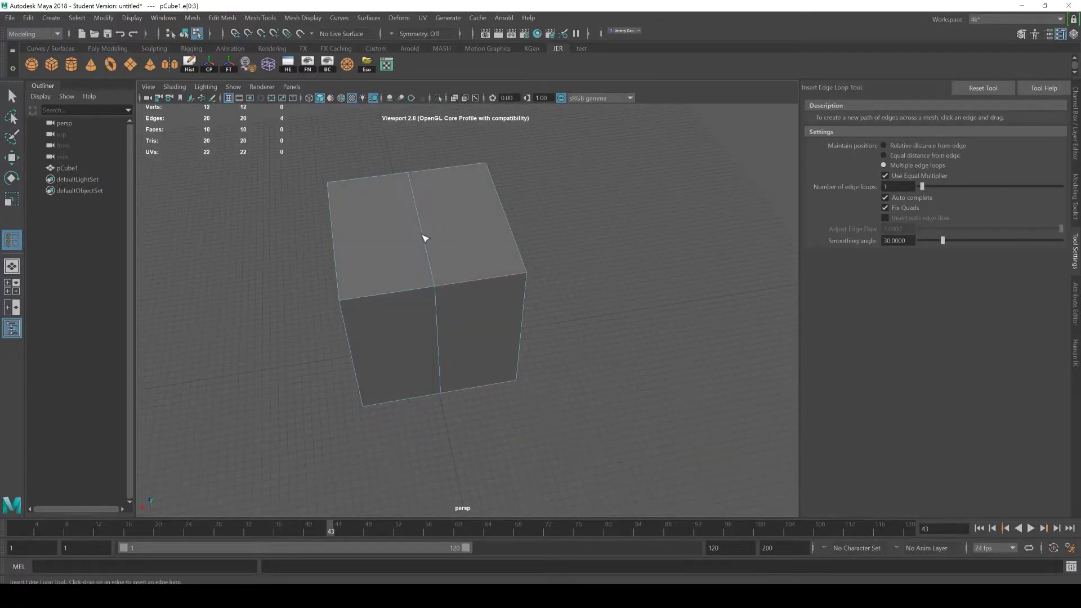
{"action": "left_click", "coordinate": [424, 234]}
{"action": "left_click_drag", "start_coordinate": [540, 212], "coordinate": [507, 290], "text": "alt"}
{"action": "left_click", "coordinate": [898, 147]}
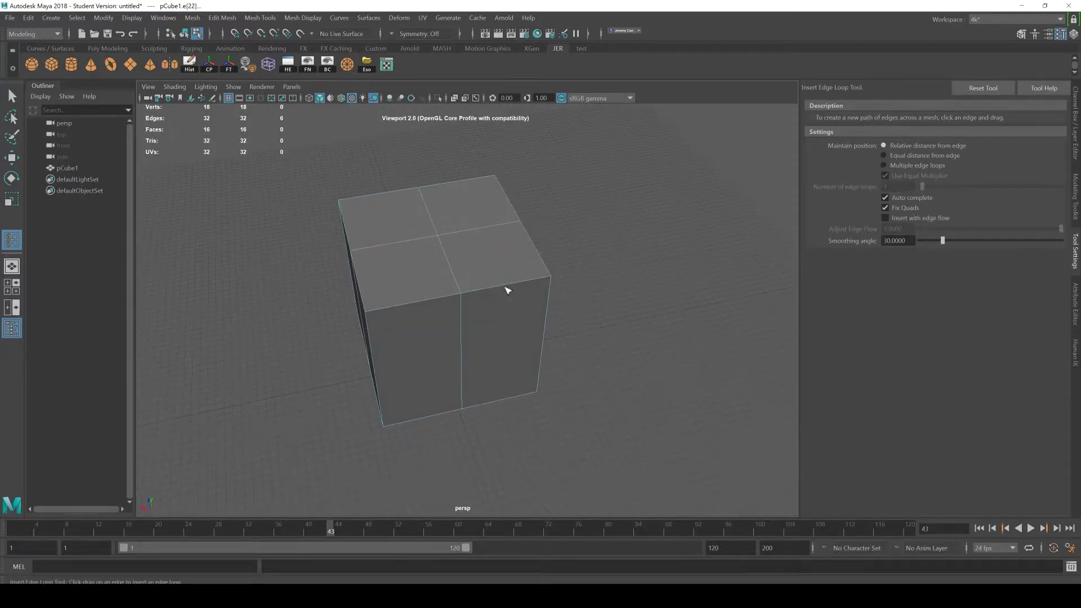
Try an edge loop close to the cube's corner edge using relative distance, and undo it.
{"action": "left_click", "coordinate": [555, 281]}
{"action": "left_click_drag", "start_coordinate": [549, 282], "coordinate": [600, 308], "text": "alt"}
{"action": "key", "text": "ctrl+z"}
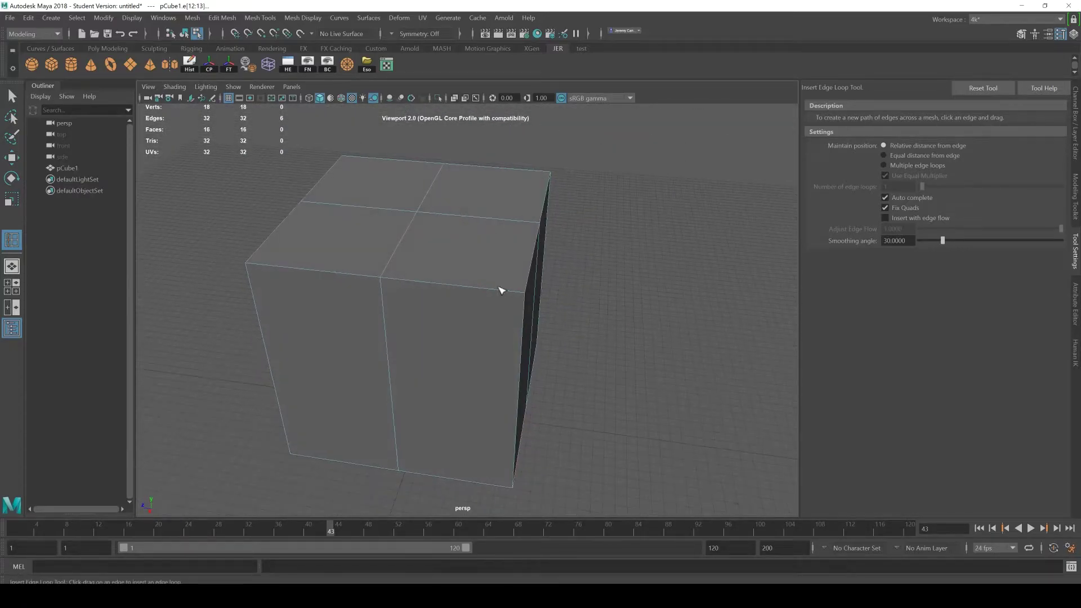
Insert supporting edge loops close to the cube's vertical corner edges.
{"action": "left_click", "coordinate": [519, 294]}
{"action": "mouse_move", "coordinate": [523, 294]}
{"action": "left_mouse_down", "text": "alt"}
{"action": "mouse_move", "coordinate": [442, 302]}
{"action": "mouse_move", "coordinate": [643, 297]}
{"action": "mouse_move", "coordinate": [603, 298]}
{"action": "mouse_move", "coordinate": [642, 313]}
{"action": "mouse_move", "coordinate": [533, 307]}
{"action": "left_mouse_up", "text": "alt"}
{"action": "left_click", "coordinate": [445, 325]}
{"action": "left_click", "coordinate": [683, 276]}
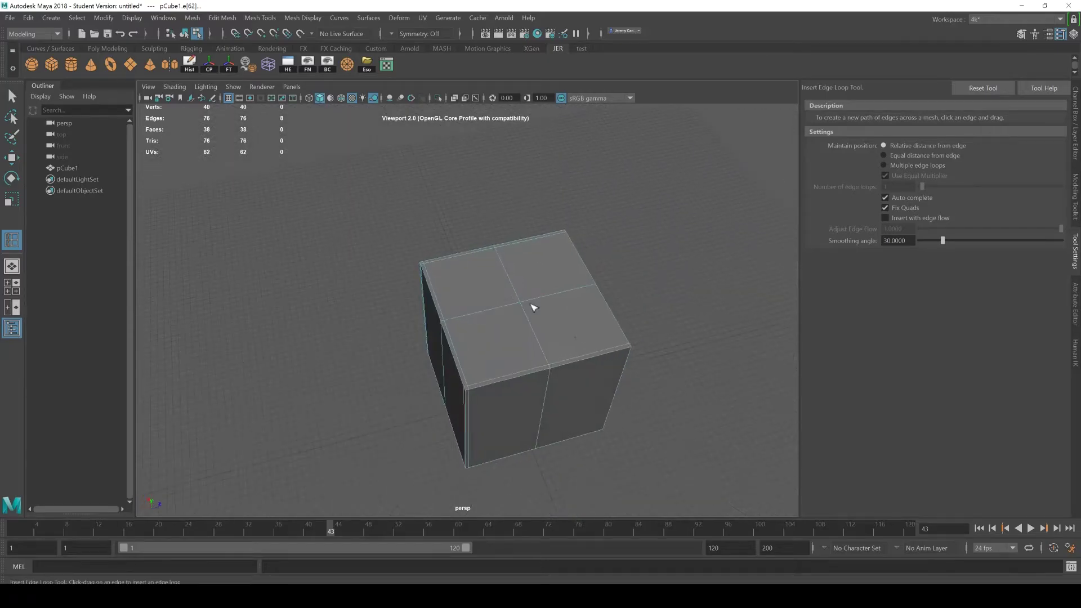
{"action": "left_click", "coordinate": [627, 352]}
{"action": "left_click_drag", "start_coordinate": [626, 352], "coordinate": [574, 280], "text": "alt"}
Insert edge loops just below the cube's top rim and just above its bottom rim.
{"action": "scroll", "coordinate": [426, 271], "scroll_direction": "up", "scroll_amount": 5}
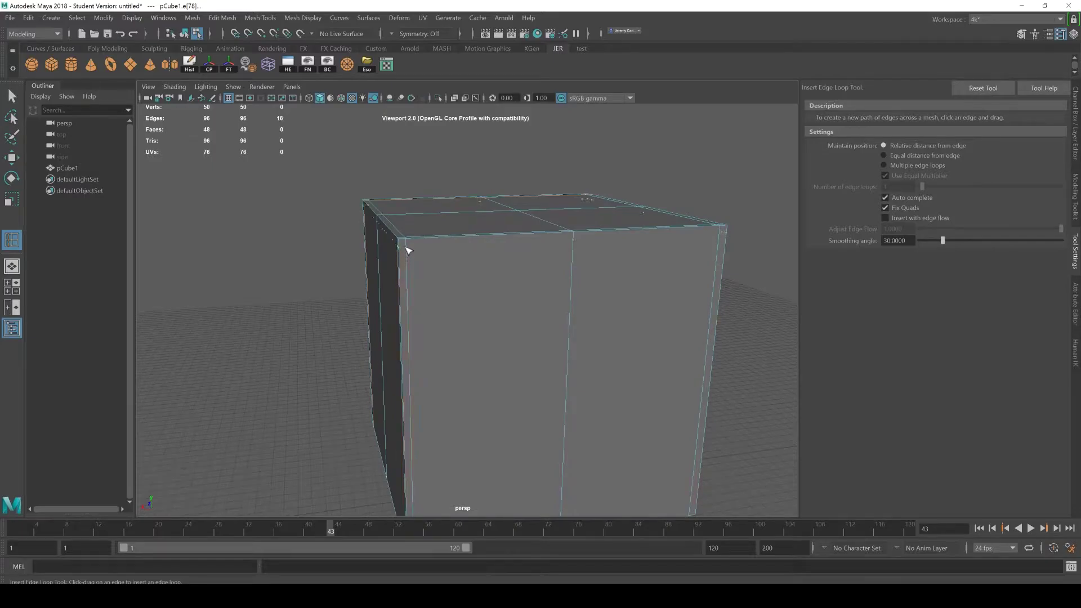
{"action": "left_click", "coordinate": [408, 250]}
{"action": "left_click_drag", "start_coordinate": [408, 250], "coordinate": [507, 457], "text": "alt"}
{"action": "left_click", "coordinate": [422, 451]}
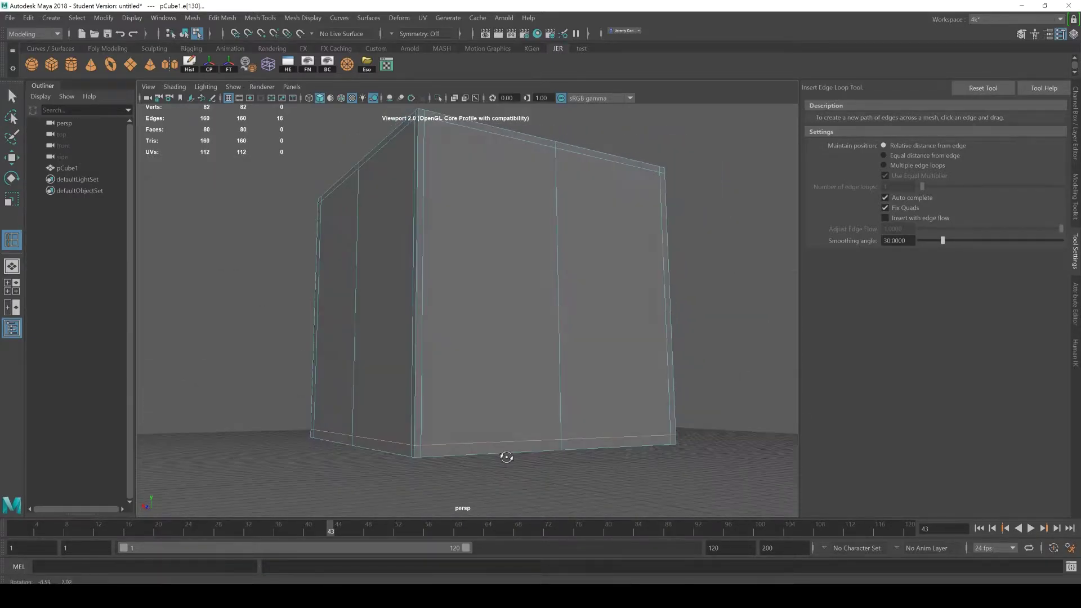
Preview the cube with its smoothed display and compare it with the unsmoothed display.
{"action": "key", "text": "3"}
{"action": "key", "text": "F8"}
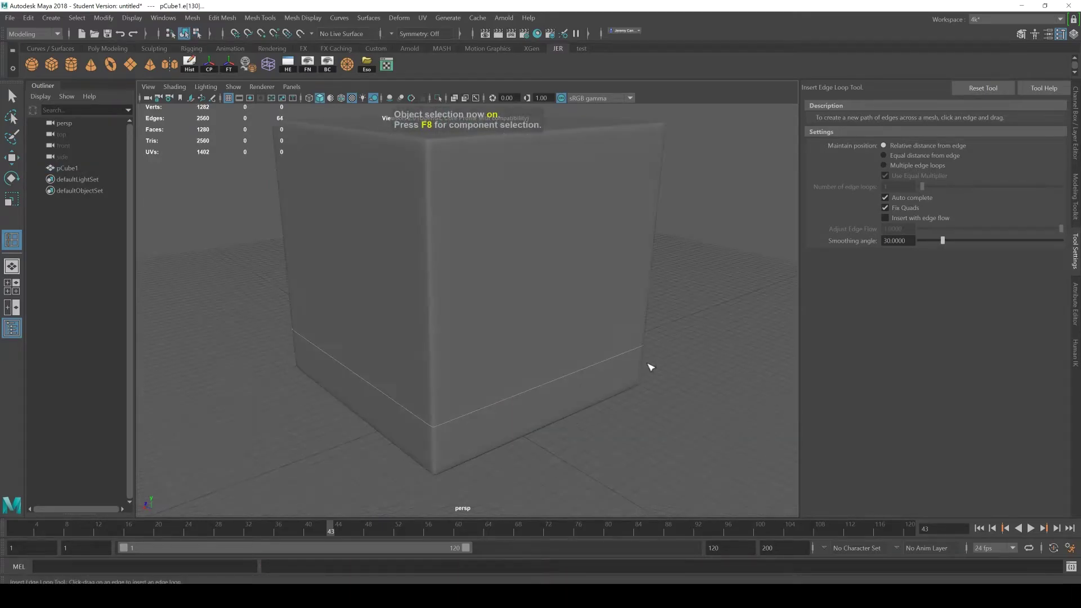
{"action": "left_click_drag", "start_coordinate": [651, 367], "coordinate": [557, 345], "text": "alt"}
{"action": "key", "text": "1"}
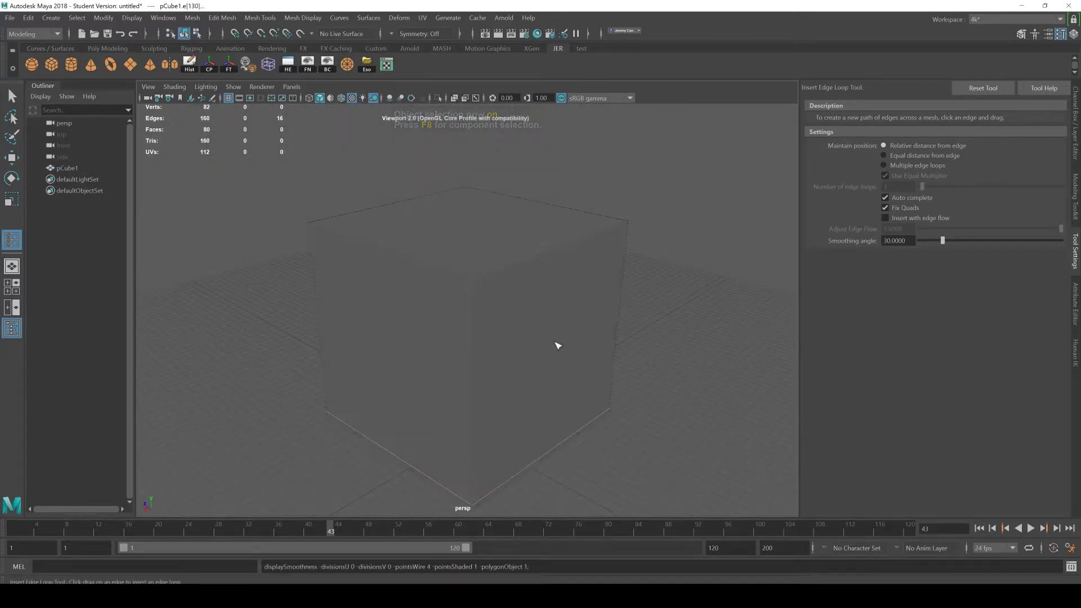
{"action": "left_click", "coordinate": [557, 345]}
{"action": "key", "text": "F8"}
{"action": "key", "text": "3"}
{"action": "key", "text": "F8"}
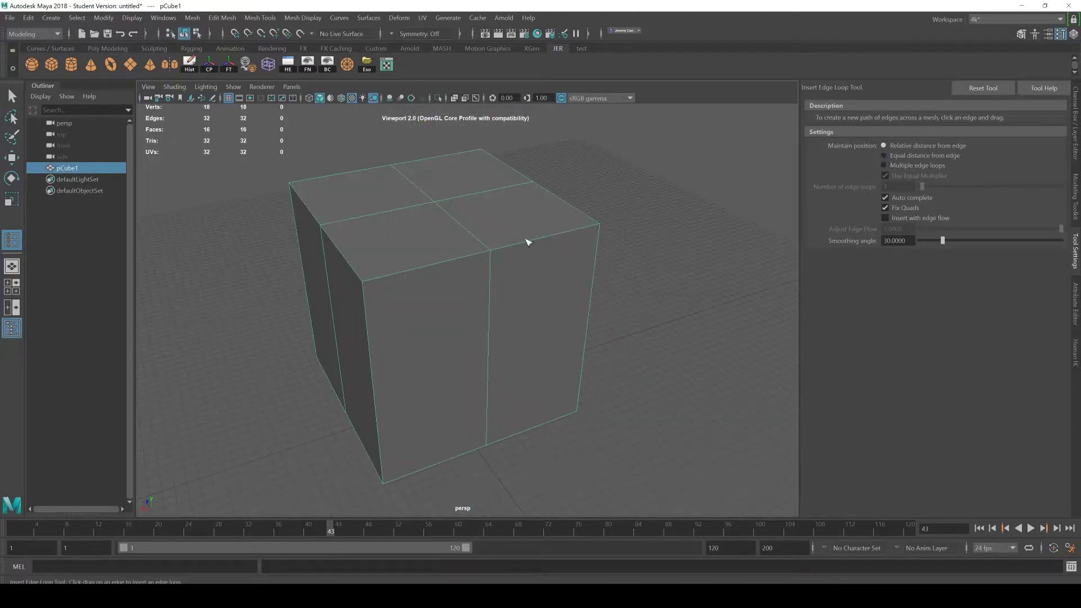
Insert a horizontal edge loop around the upper part of the cube, and delete the front-right quarter of its top face.
{"action": "right_click_drag", "start_coordinate": [525, 239], "coordinate": [553, 331], "text": "shift"}
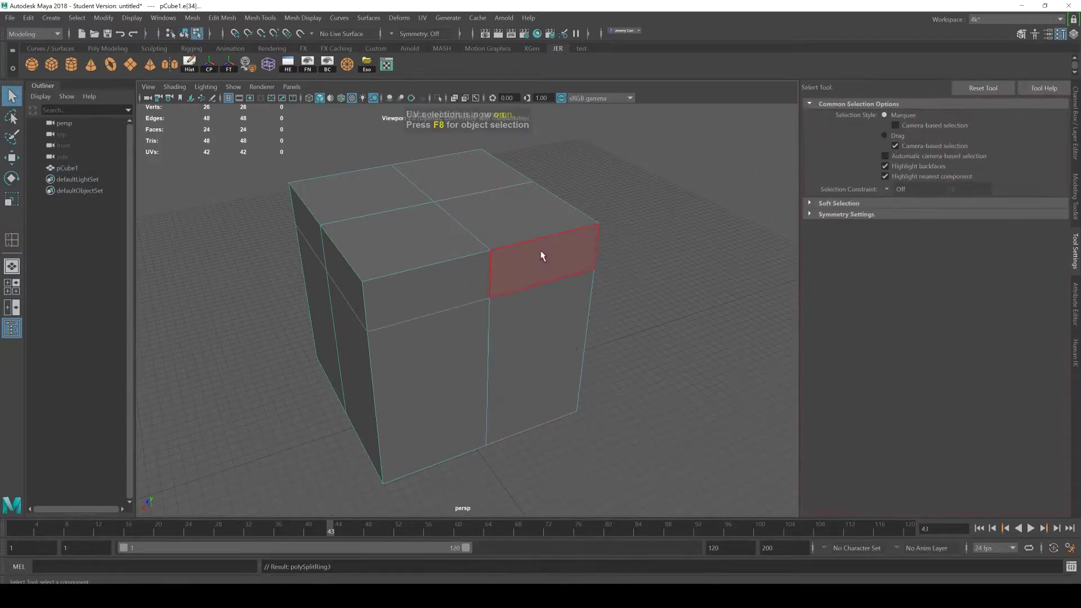
{"action": "left_click", "coordinate": [536, 218]}
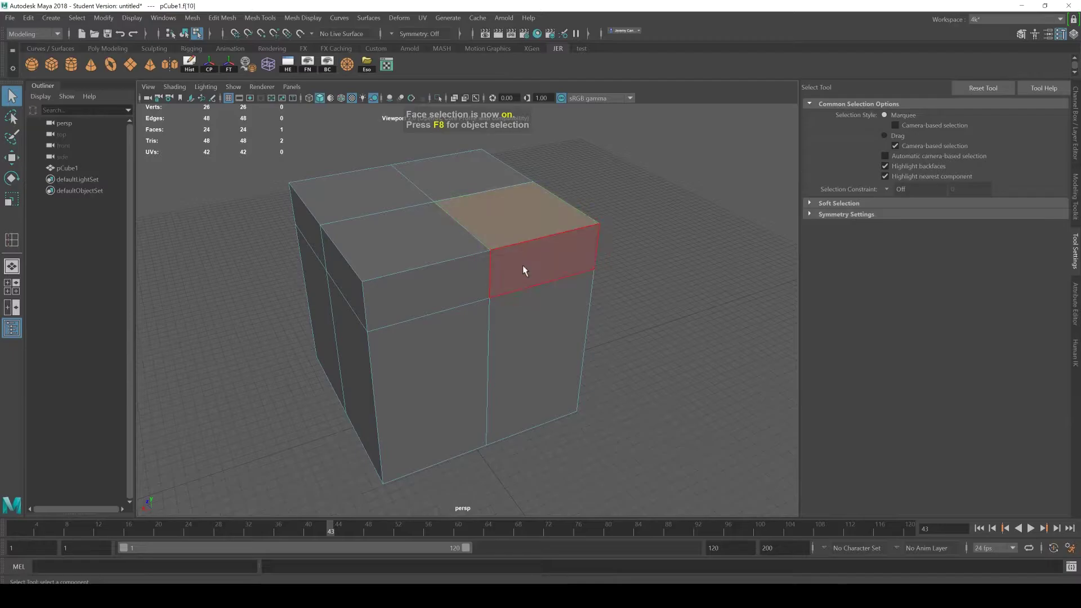
{"action": "key", "text": "Delete"}
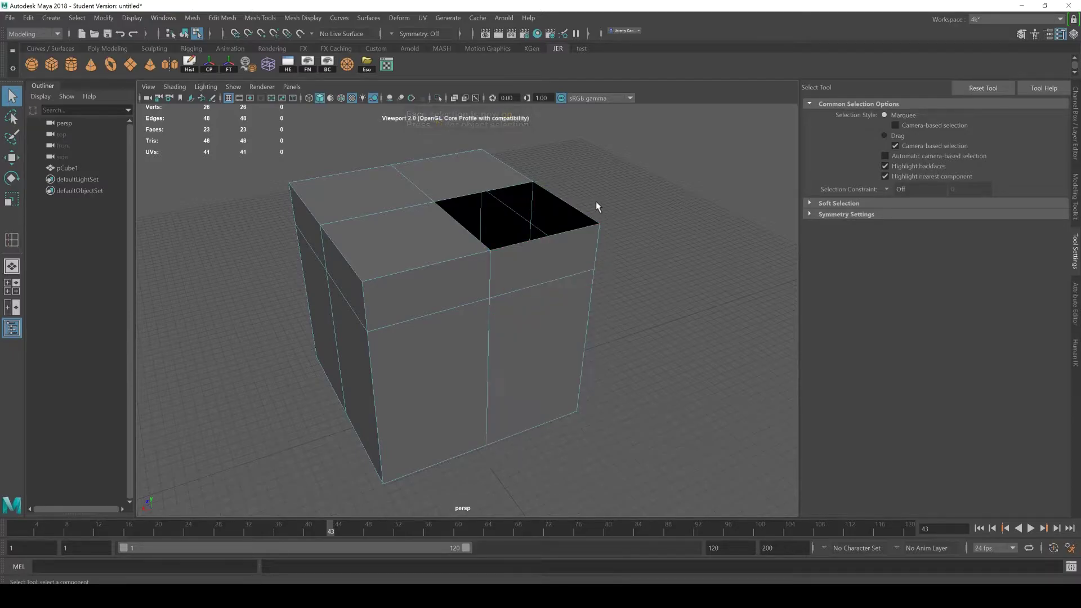
Extrude the outer side edge of the hole outward and upward into a sloping flap, and extrude it again straight up.
{"action": "key", "text": "F10"}
{"action": "left_click", "coordinate": [580, 217]}
{"action": "left_click_drag", "start_coordinate": [620, 260], "coordinate": [522, 332], "text": "alt"}
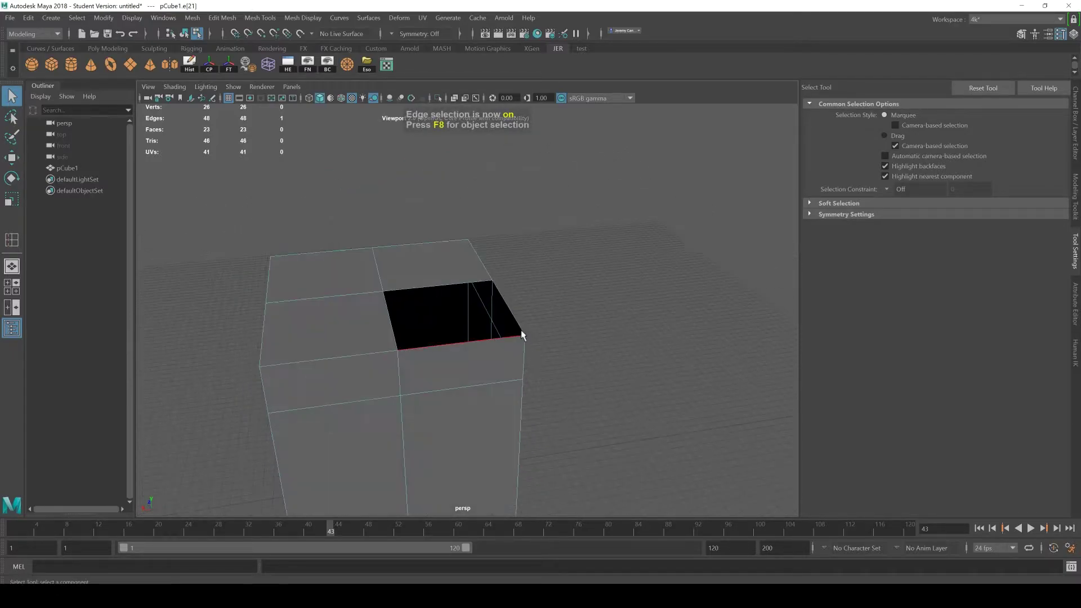
{"action": "key", "text": "w"}
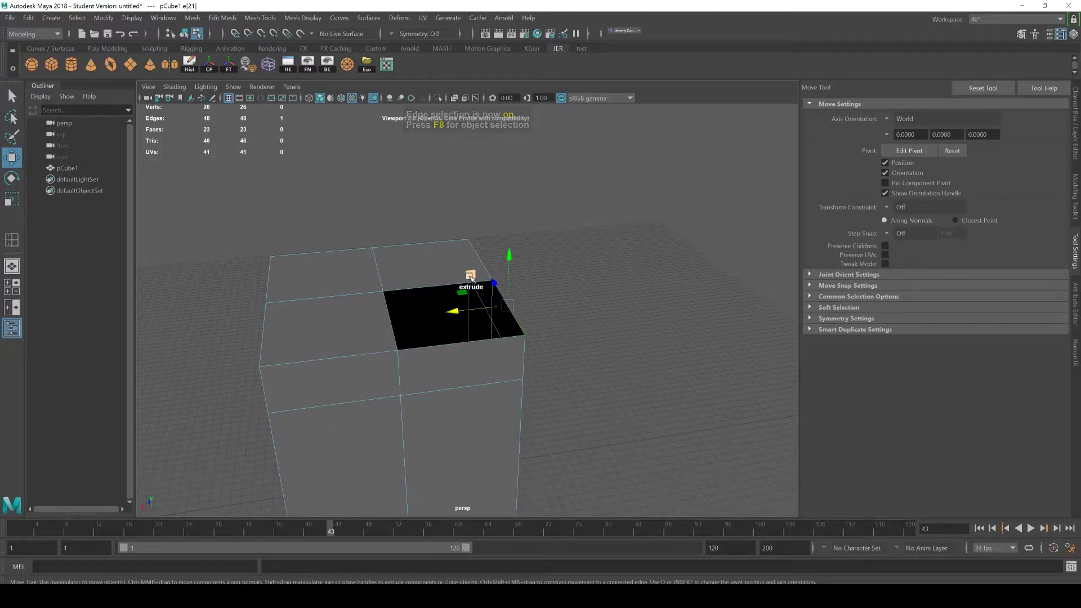
{"action": "left_click_drag", "start_coordinate": [471, 276], "coordinate": [539, 233], "text": "shift"}
{"action": "left_click_drag", "start_coordinate": [489, 332], "coordinate": [426, 269], "text": "alt"}
{"action": "left_click_drag", "start_coordinate": [475, 198], "coordinate": [478, 153], "text": "shift"}
{"action": "left_click_drag", "start_coordinate": [480, 337], "coordinate": [506, 314], "text": "alt"}
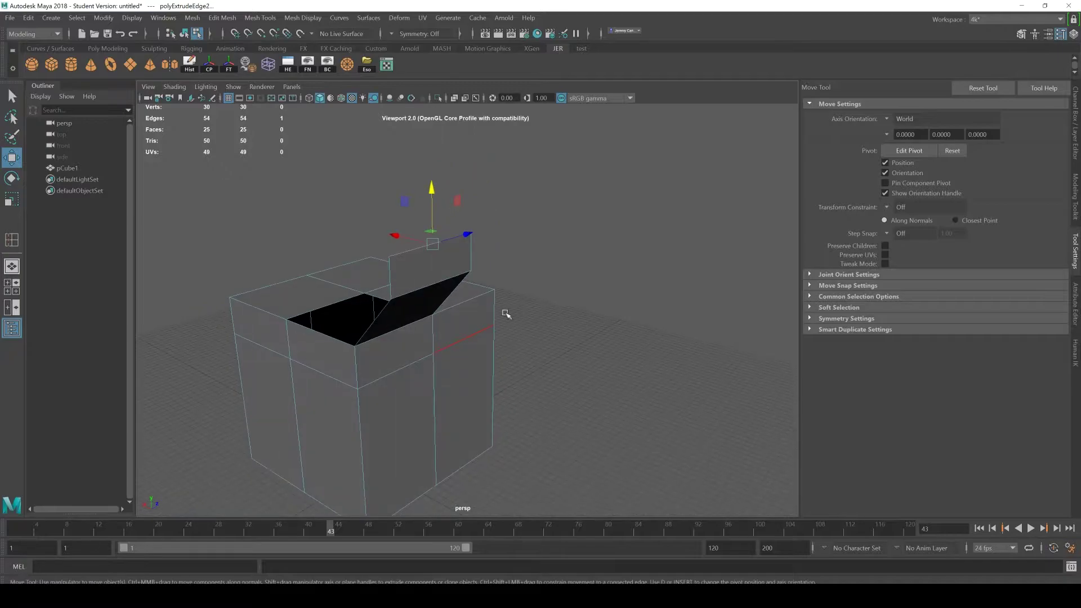
Extrude the upright flap's face outward along its normal into a block.
{"action": "key", "text": "F8"}
{"action": "left_click", "coordinate": [527, 269]}
{"action": "left_click", "coordinate": [437, 272]}
{"action": "key", "text": "F11"}
{"action": "left_click", "coordinate": [432, 266]}
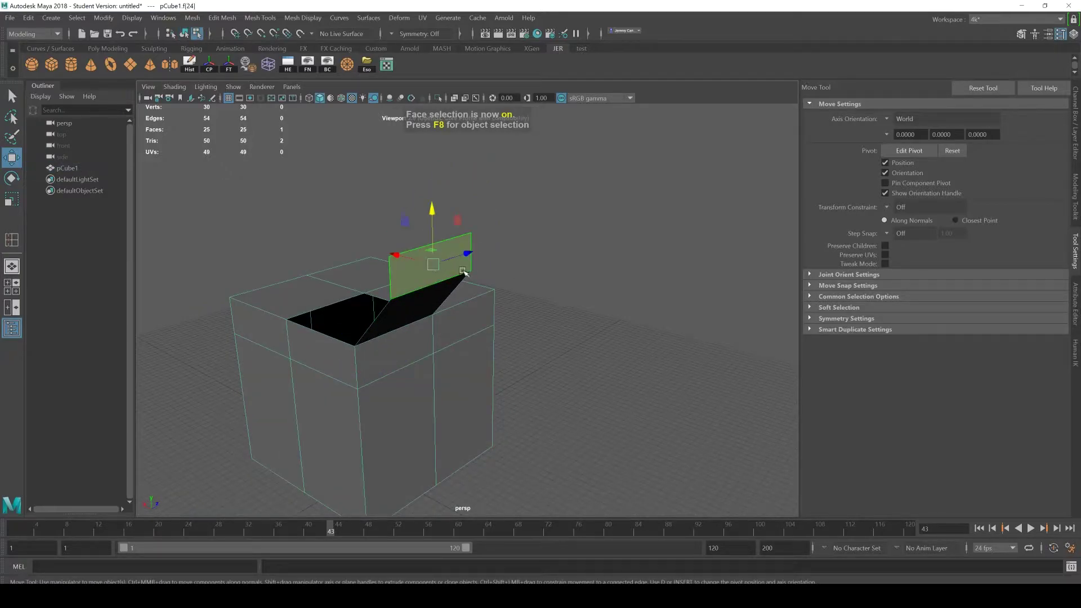
{"action": "key", "text": "ctrl+e"}
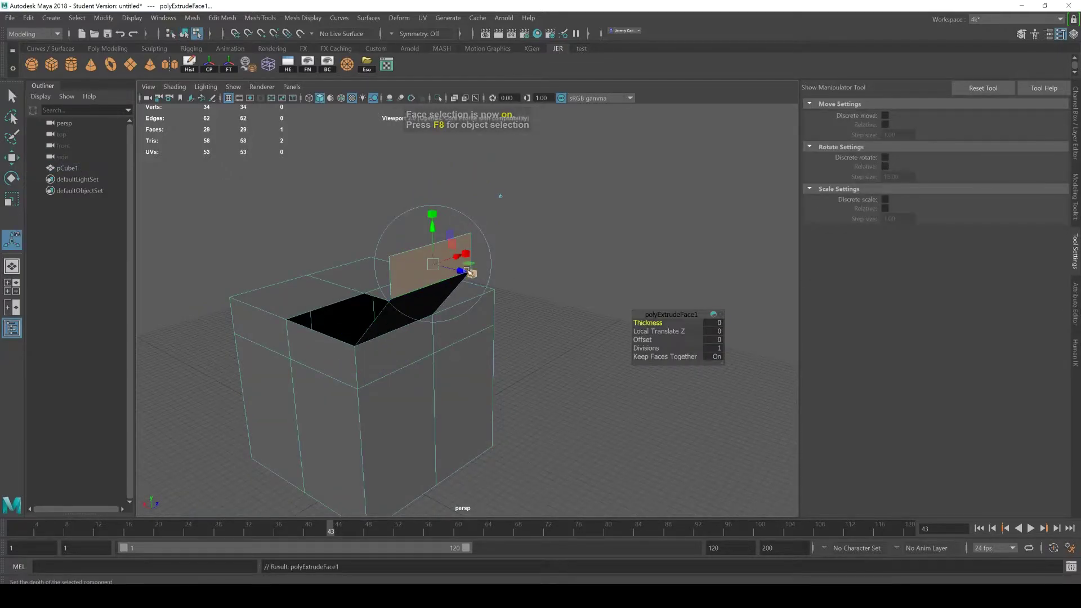
{"action": "left_click_drag", "start_coordinate": [469, 274], "coordinate": [515, 326]}
{"action": "key", "text": "q"}
Extrude the side edge of the sloping flap into an additional face beside it.
{"action": "key", "text": "F8"}
{"action": "key", "text": "F10"}
{"action": "left_click", "coordinate": [392, 249]}
{"action": "key", "text": "w"}
{"action": "key", "text": "ctrl+e"}
Using Multi-Cut, cut diagonally from the hole's front outer corner down to the centre line at the horizontal loop.
{"action": "key", "text": "ctrl+shift+x"}
{"action": "left_click_drag", "start_coordinate": [644, 353], "coordinate": [675, 368], "text": "alt"}
{"action": "left_click", "coordinate": [594, 284]}
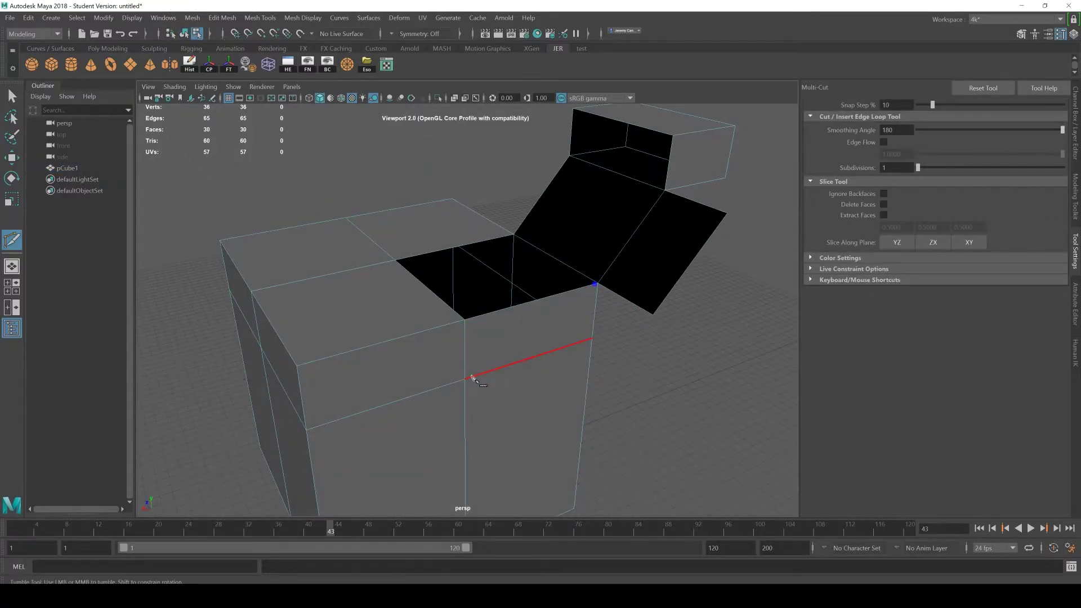
{"action": "middle_click_drag", "start_coordinate": [512, 368], "coordinate": [479, 362], "text": "alt"}
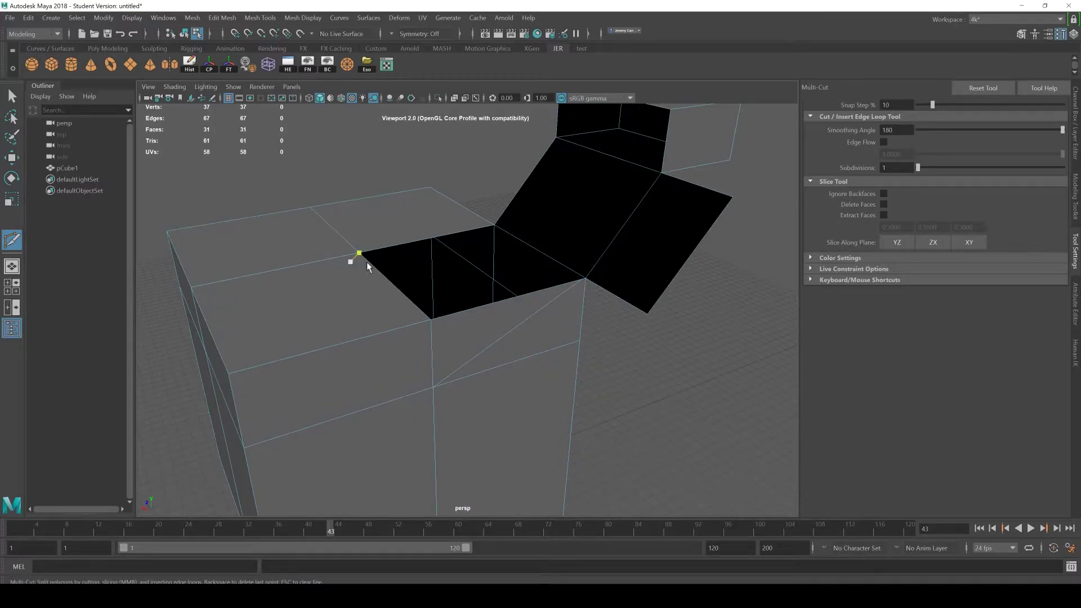
Select the triangular face below the diagonal cut with the Move tool and review the available axis orientation options.
{"action": "key", "text": "w"}
{"action": "left_click", "coordinate": [566, 346]}
{"action": "left_click", "coordinate": [659, 382]}
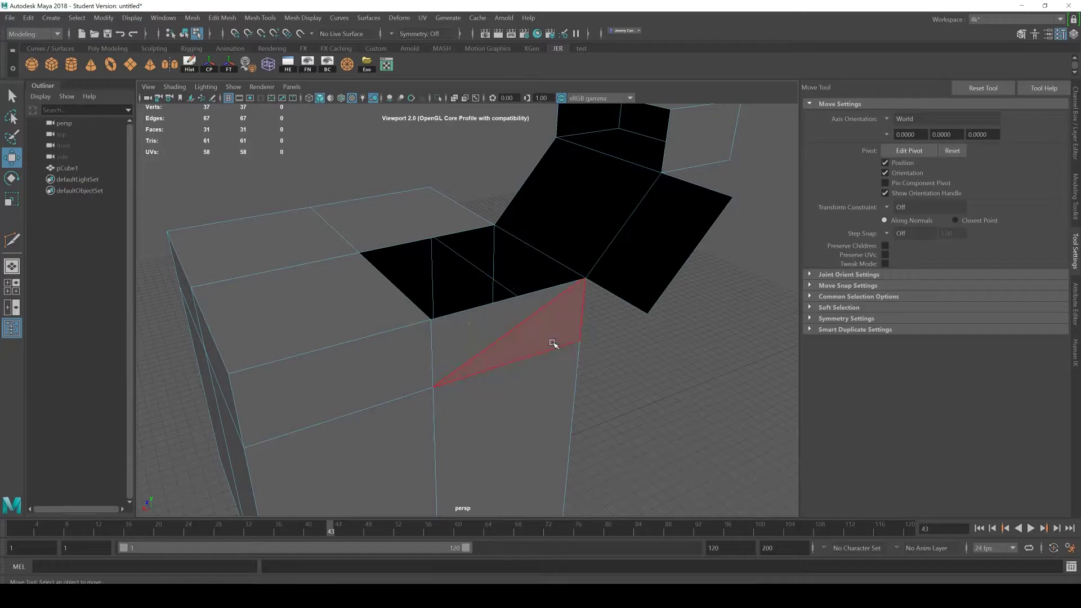
{"action": "left_click", "coordinate": [553, 344]}
{"action": "left_click_drag", "start_coordinate": [651, 332], "coordinate": [586, 329], "text": "alt"}
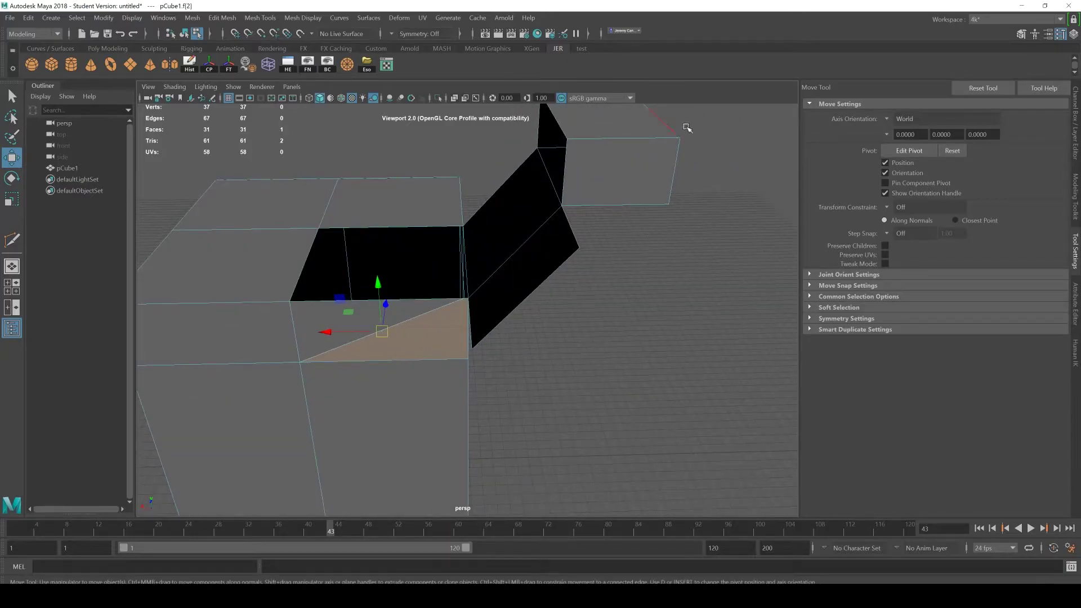
{"action": "left_click", "coordinate": [888, 119]}
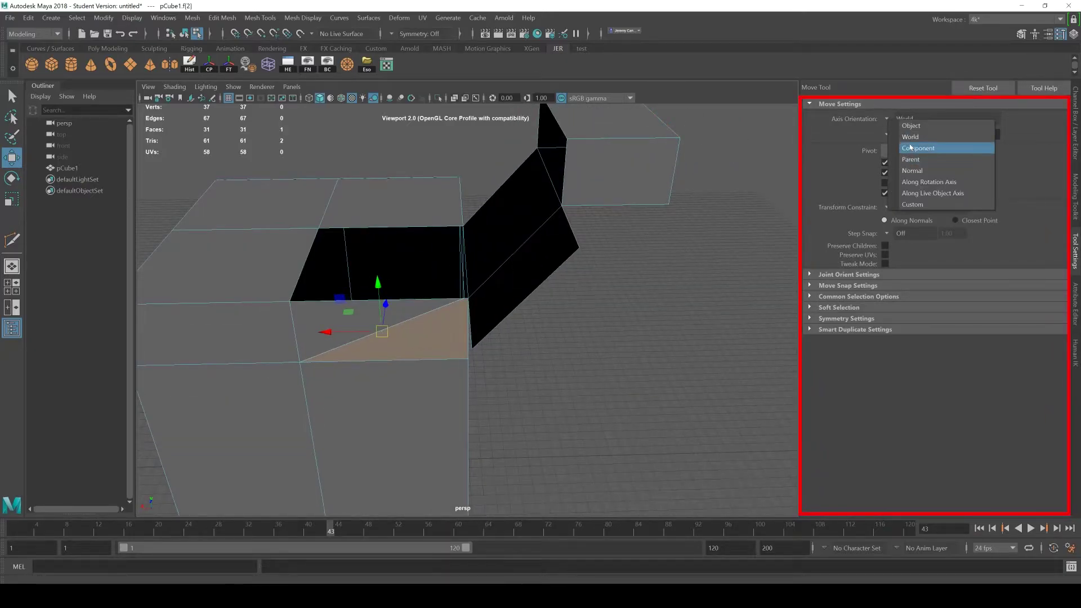
{"action": "left_click", "coordinate": [890, 120]}
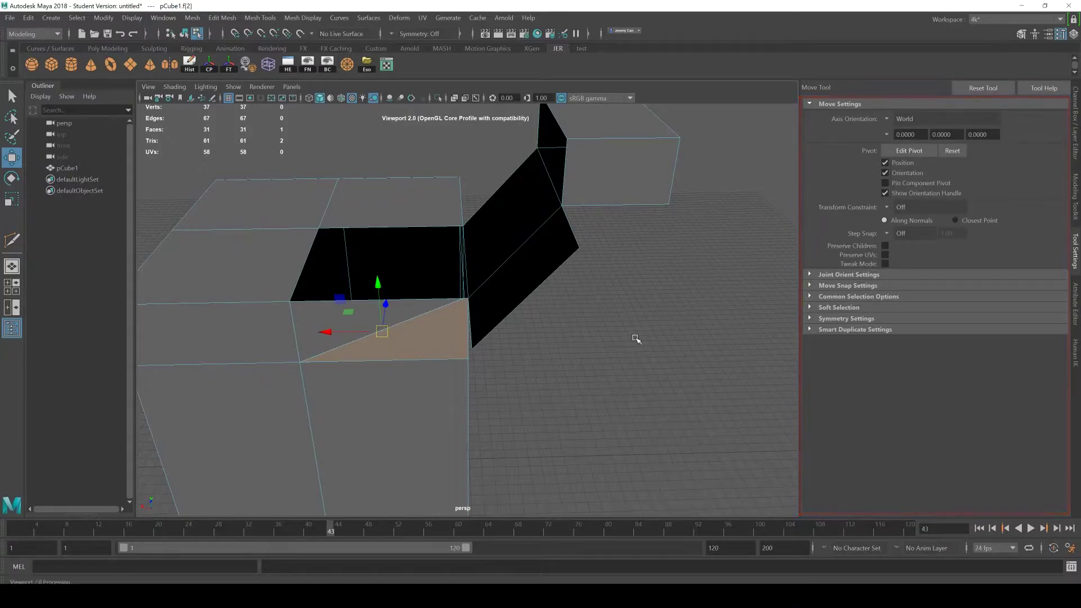
{"action": "mouse_move", "coordinate": [636, 338]}
{"action": "left_mouse_down", "text": "alt"}
{"action": "mouse_move", "coordinate": [537, 349]}
{"action": "mouse_move", "coordinate": [679, 360]}
{"action": "mouse_move", "coordinate": [698, 294]}
{"action": "mouse_move", "coordinate": [541, 338]}
{"action": "left_mouse_up", "text": "alt"}
Bridge the front and back edges of the hole in the cube's top face, and return to object selection with the cube selected.
{"action": "key", "text": "F8"}
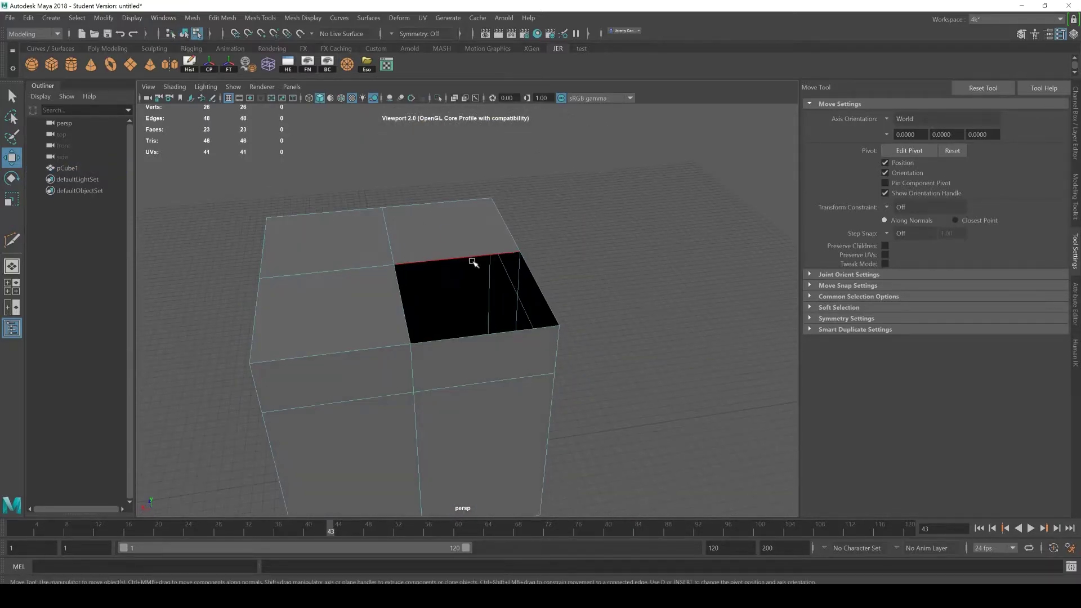
{"action": "left_click", "coordinate": [473, 262]}
{"action": "left_click", "coordinate": [470, 345], "text": "shift"}
{"action": "right_click", "coordinate": [471, 346], "text": "shift"}
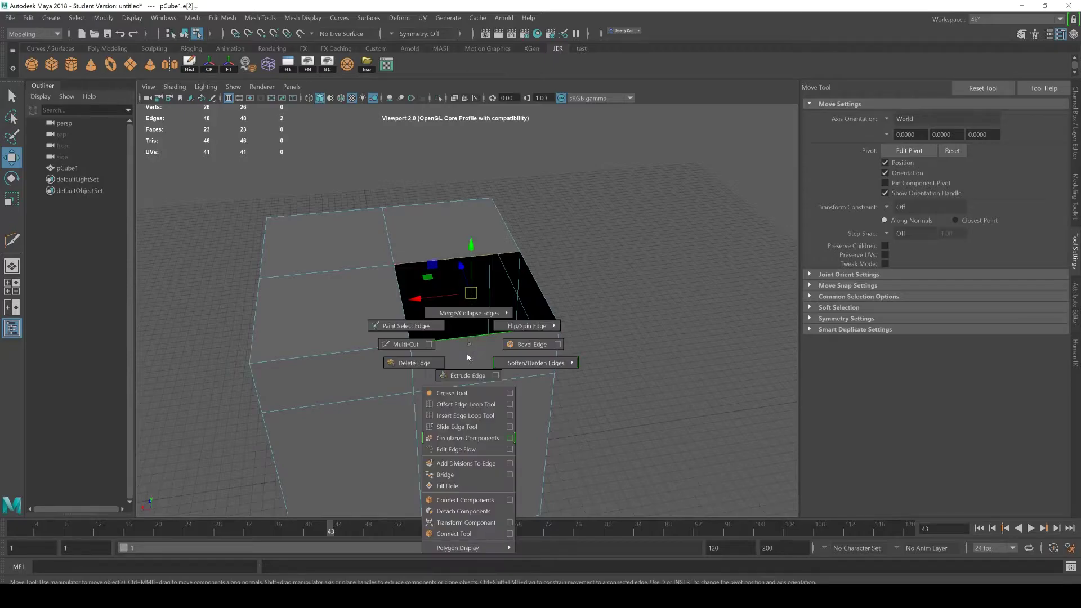
{"action": "left_click", "coordinate": [445, 474]}
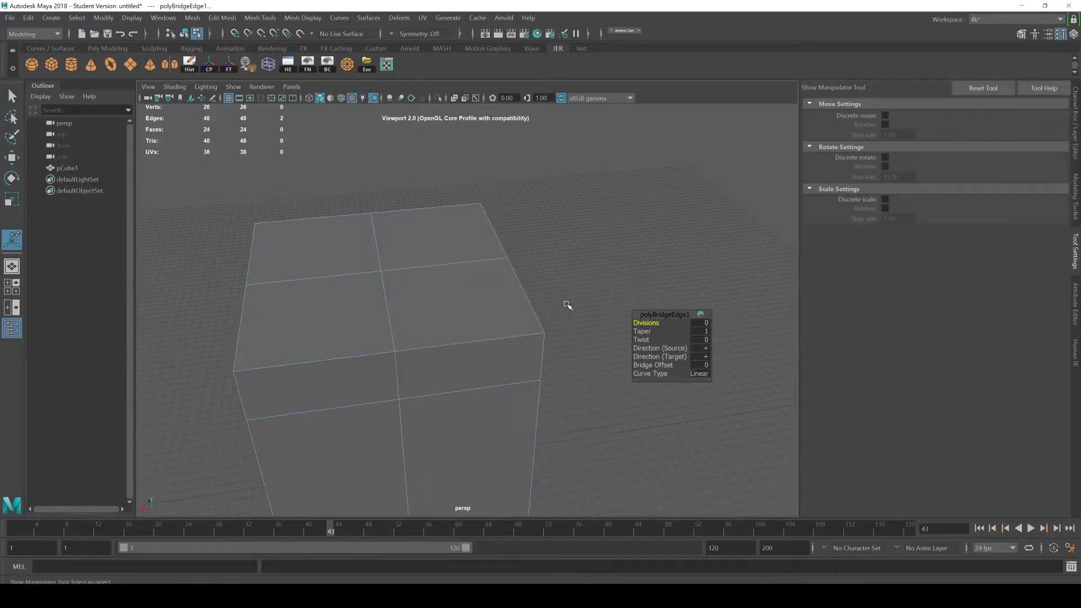
{"action": "key", "text": "q"}
{"action": "key", "text": "F8"}
{"action": "left_click", "coordinate": [410, 338]}
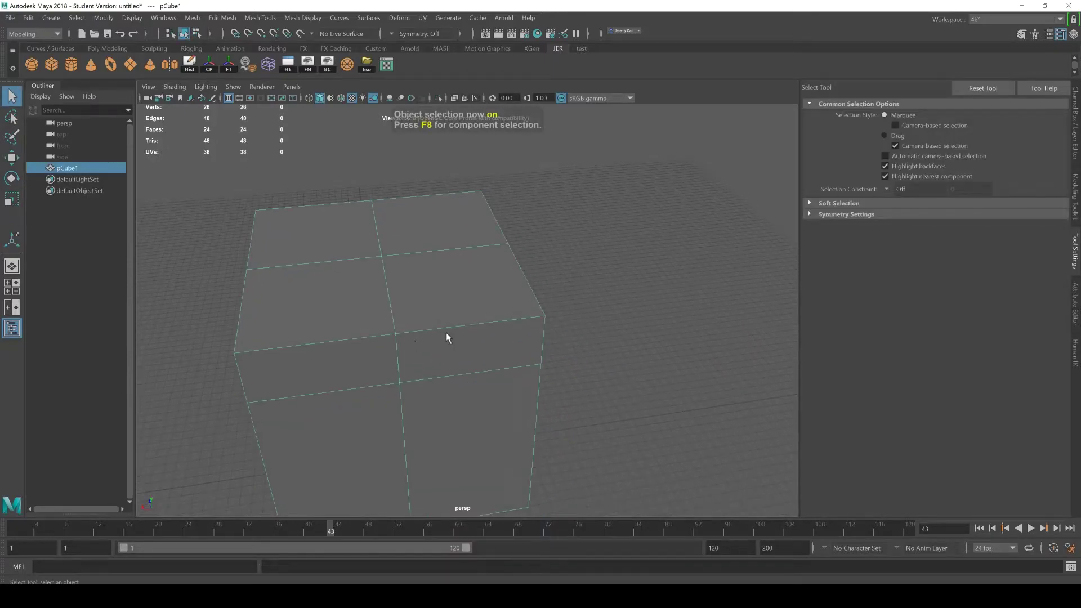
Remove the horizontal edge loop running around the upper part of the cube.
{"action": "left_click_drag", "start_coordinate": [446, 332], "coordinate": [562, 292], "text": "alt"}
{"action": "key", "text": "F10"}
{"action": "left_click", "coordinate": [470, 322]}
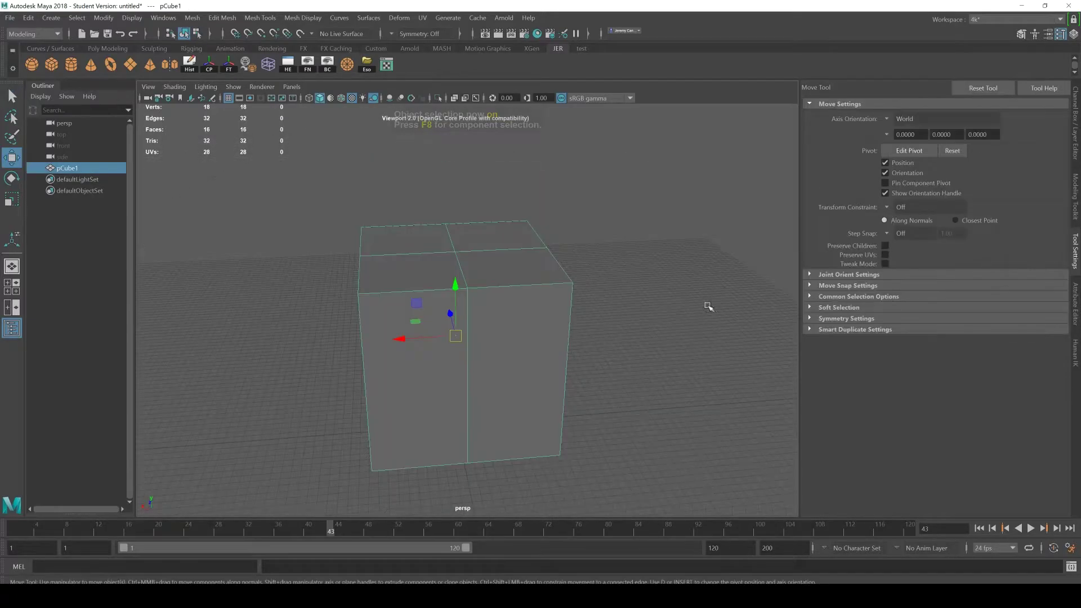
Show the Modeling Toolkit and set its Symmetry option to Object X for the cube.
{"action": "left_click", "coordinate": [1075, 194]}
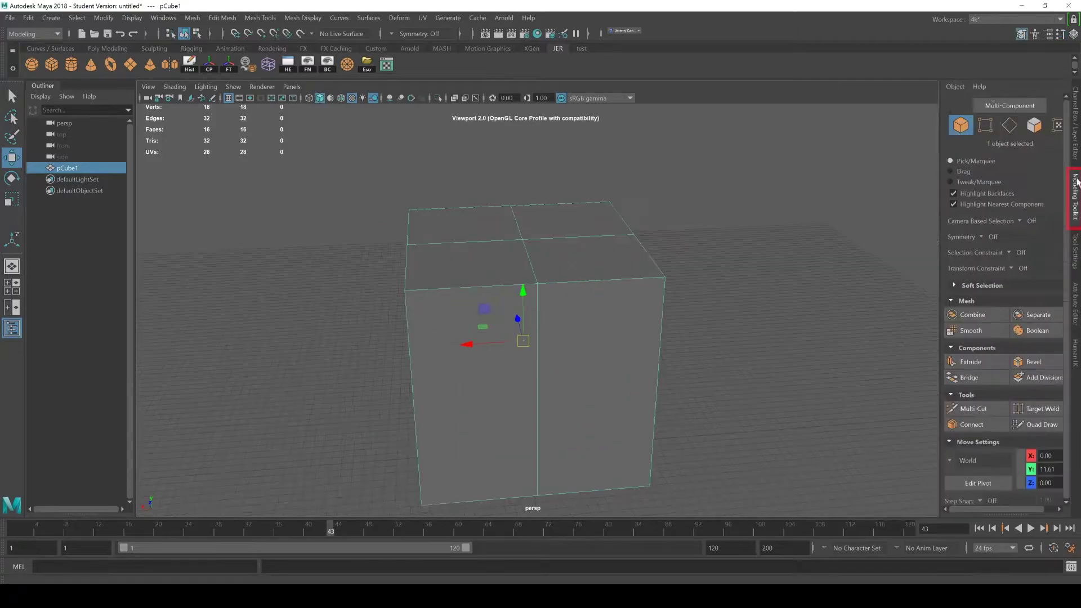
{"action": "scroll", "coordinate": [714, 334], "scroll_direction": "down", "scroll_amount": 1}
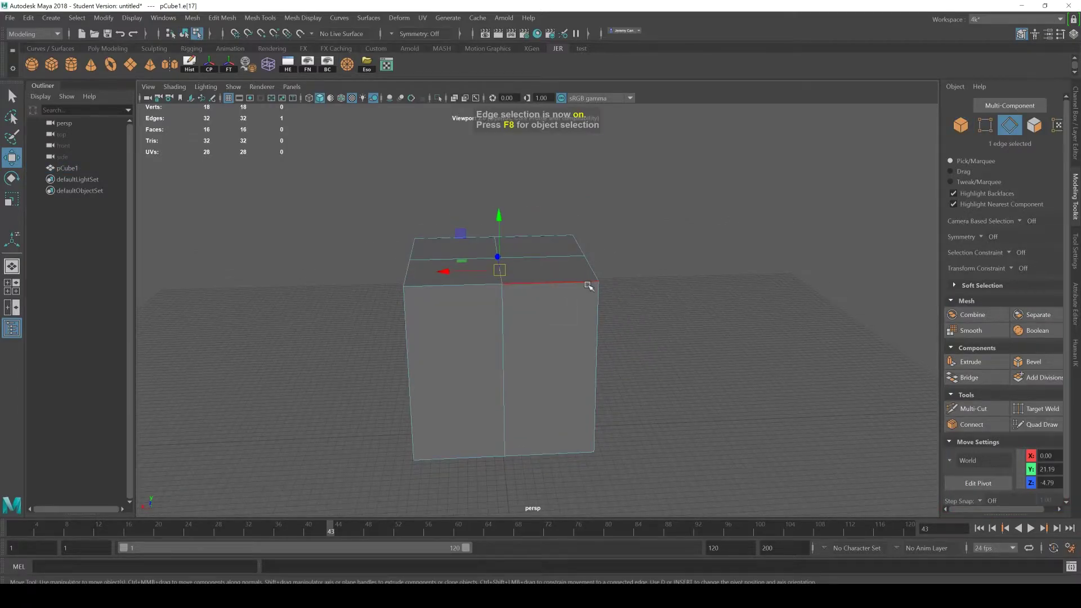
{"action": "scroll", "coordinate": [589, 286], "scroll_direction": "up", "scroll_amount": 3}
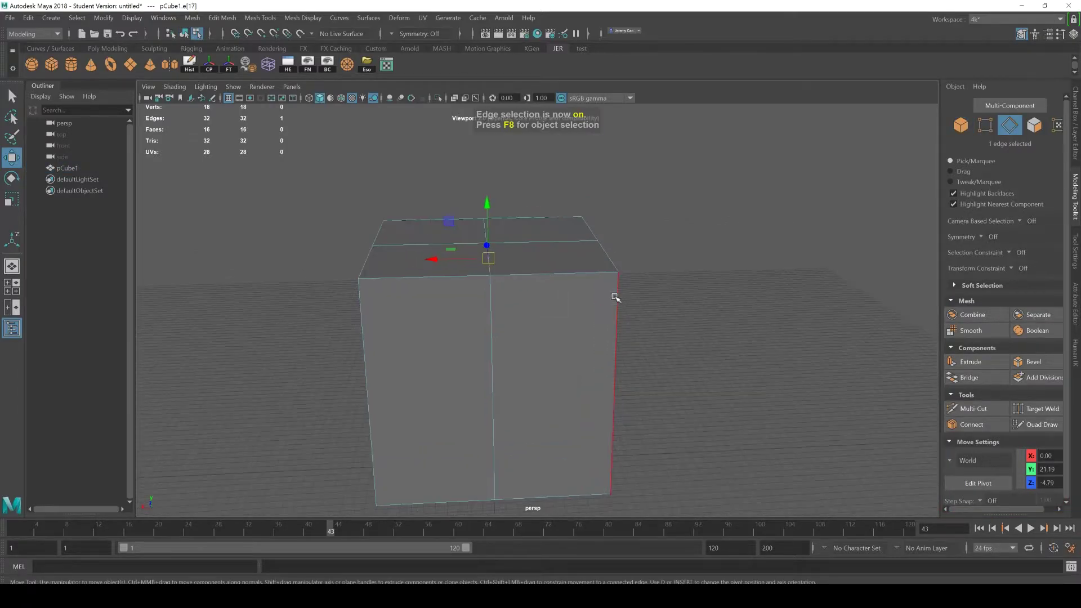
{"action": "key", "text": "F8"}
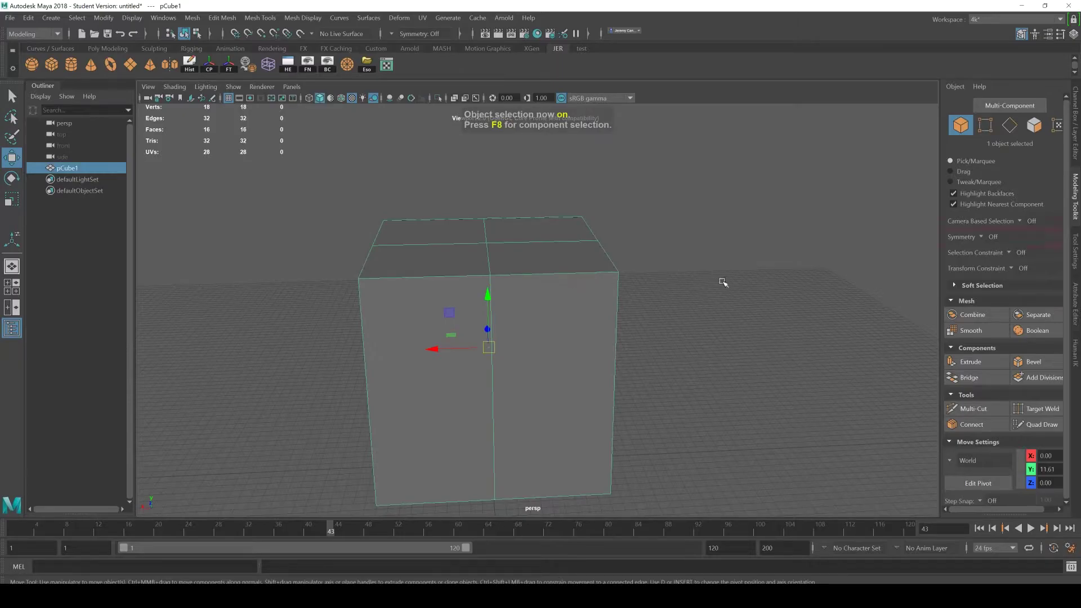
{"action": "left_click", "coordinate": [980, 239]}
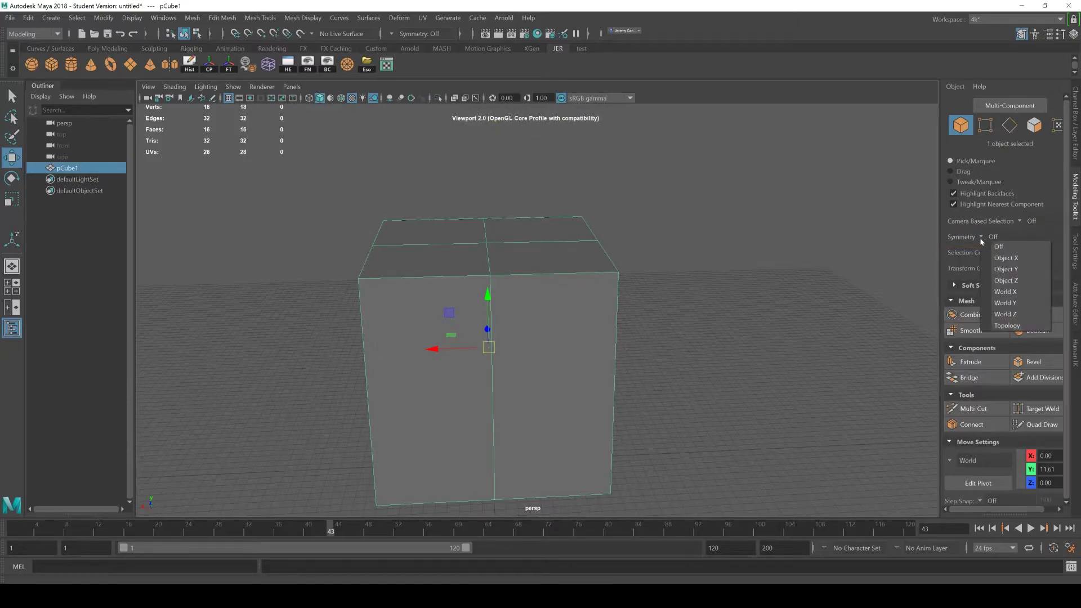
{"action": "left_click", "coordinate": [978, 237]}
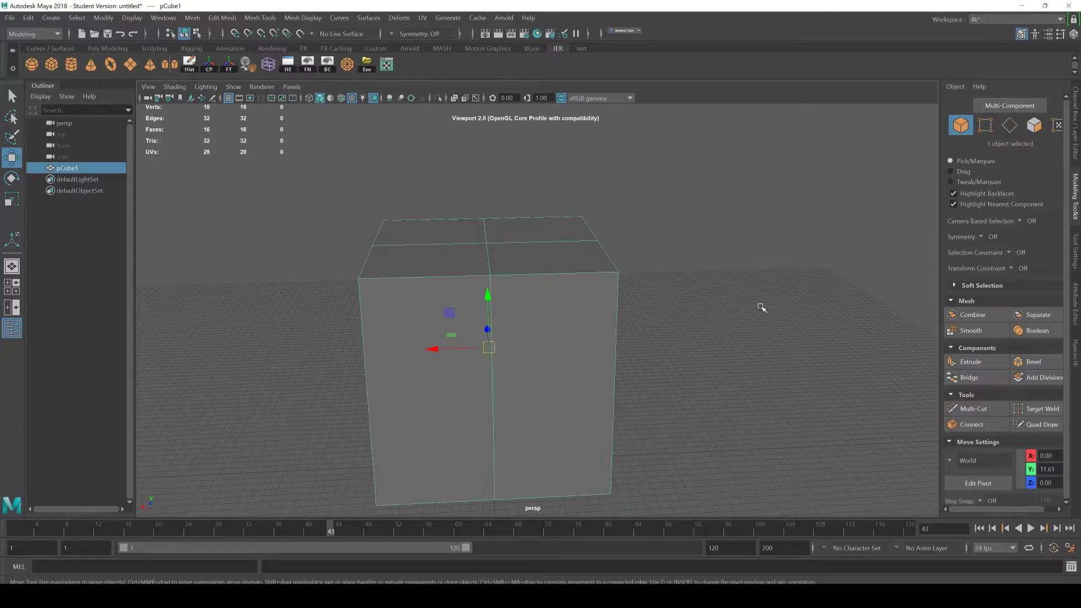
{"action": "middle_click_drag", "start_coordinate": [761, 307], "coordinate": [719, 304], "text": "alt"}
{"action": "left_click", "coordinate": [992, 237]}
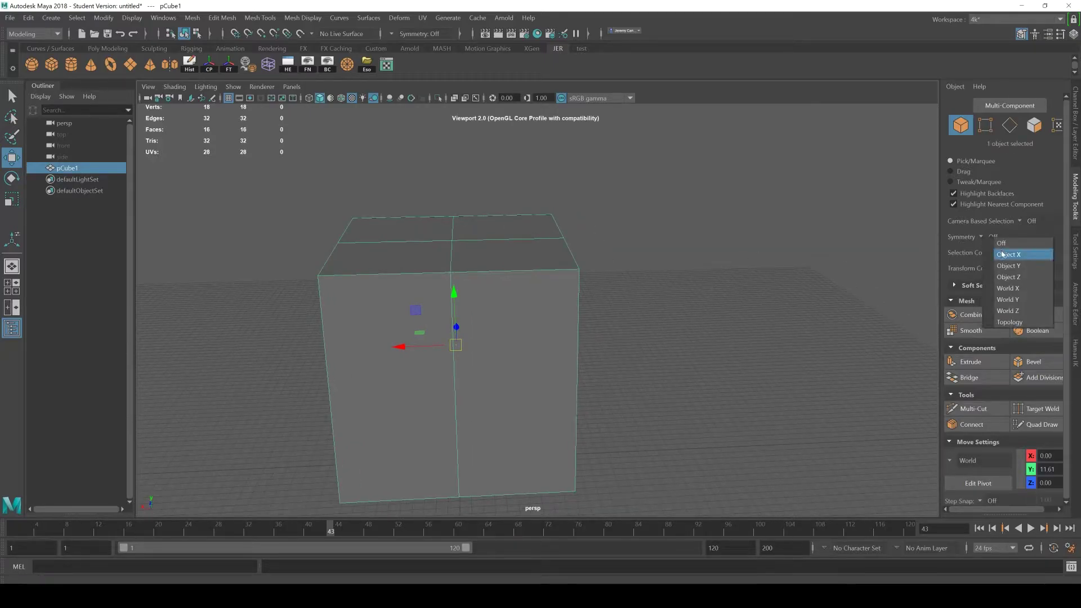
{"action": "left_click", "coordinate": [1002, 255]}
Move the cube's corner and side vertices freehand with Object X symmetry active, reshaping both halves into an angular form.
{"action": "key", "text": "F9"}
{"action": "left_click_drag", "start_coordinate": [613, 234], "coordinate": [557, 277]}
{"action": "left_click_drag", "start_coordinate": [535, 216], "coordinate": [508, 276]}
{"action": "left_click_drag", "start_coordinate": [605, 194], "coordinate": [562, 240]}
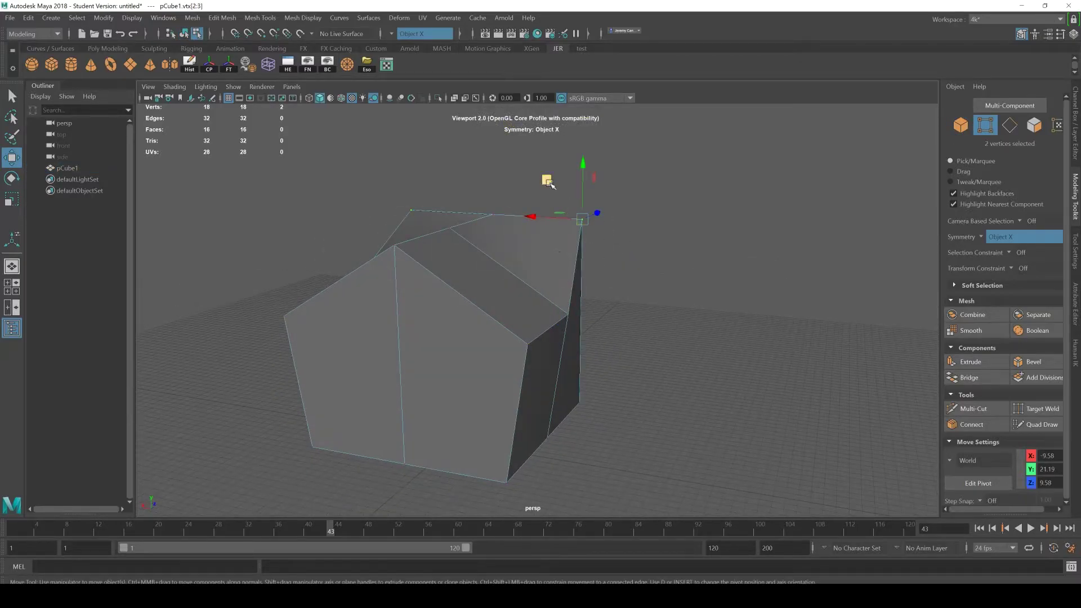
{"action": "left_click_drag", "start_coordinate": [550, 182], "coordinate": [551, 416]}
{"action": "left_click_drag", "start_coordinate": [486, 479], "coordinate": [485, 478]}
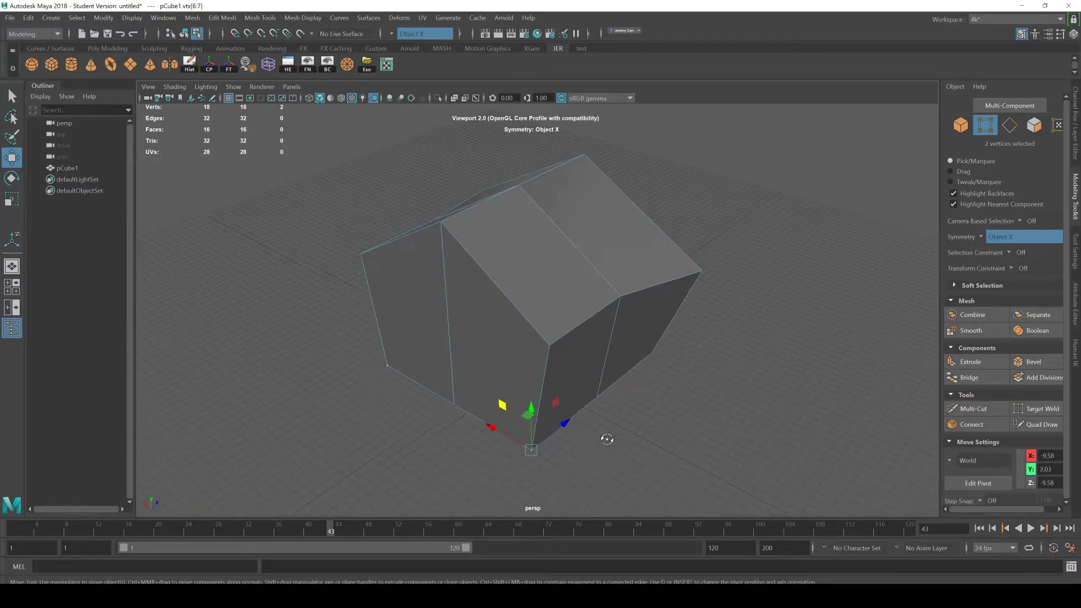
{"action": "left_click_drag", "start_coordinate": [602, 437], "coordinate": [650, 493], "text": "alt"}
{"action": "left_click_drag", "start_coordinate": [547, 258], "coordinate": [548, 259]}
{"action": "left_click_drag", "start_coordinate": [623, 338], "coordinate": [636, 354], "text": "alt"}
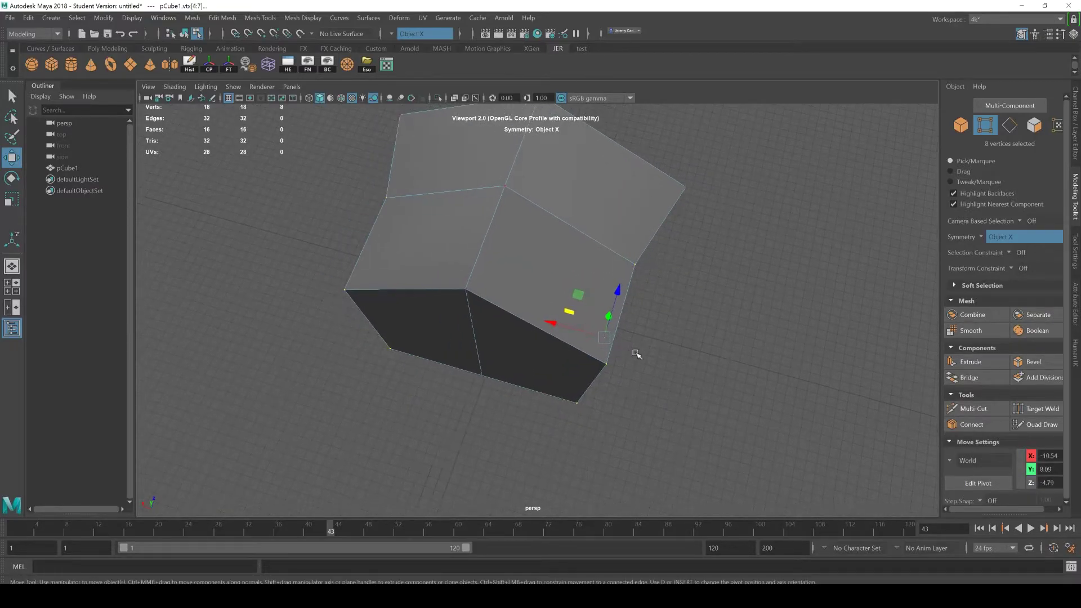
{"action": "left_click_drag", "start_coordinate": [550, 325], "coordinate": [683, 369], "text": "alt"}
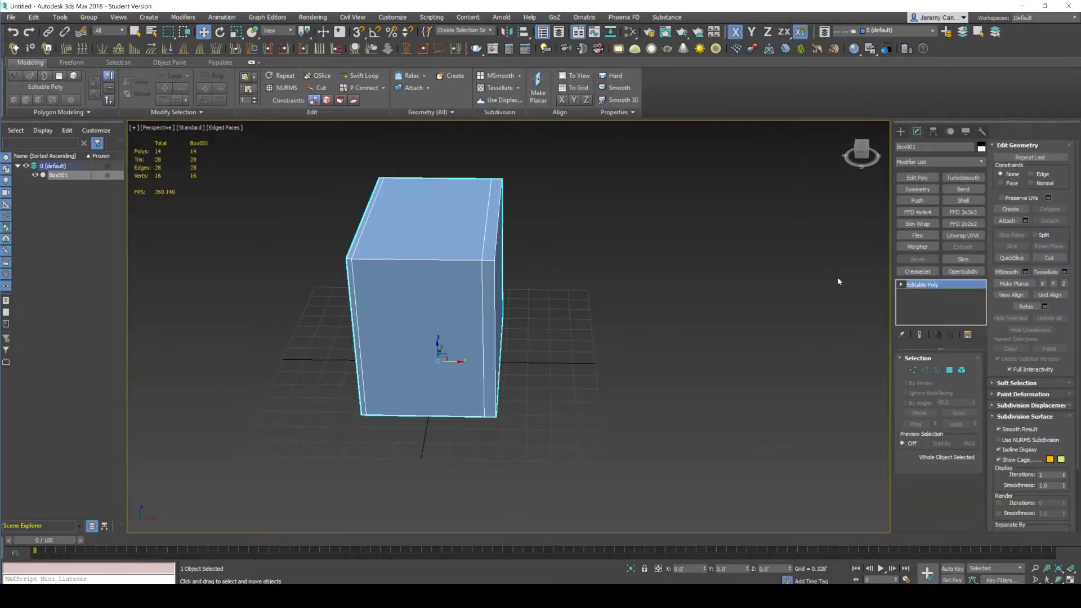
Switch to 3ds Max and delete the box's polygons on one side of its centre edge loop, leaving an open half.
{"action": "key", "text": "1"}
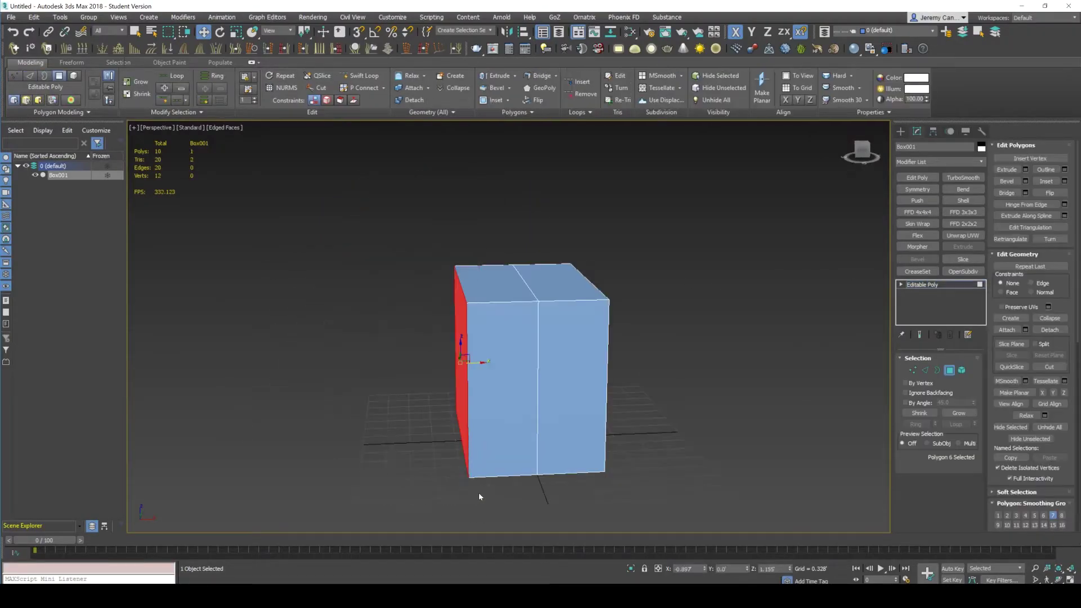
{"action": "key", "text": "Delete"}
{"action": "left_click", "coordinate": [493, 363]}
{"action": "left_click", "coordinate": [495, 293], "text": "shift"}
{"action": "key", "text": "Delete"}
{"action": "scroll", "coordinate": [494, 302], "scroll_direction": "down", "scroll_amount": 2}
{"action": "key", "text": "4"}
{"action": "left_click", "coordinate": [636, 324]}
{"action": "scroll", "coordinate": [636, 324], "scroll_direction": "up", "scroll_amount": 3}
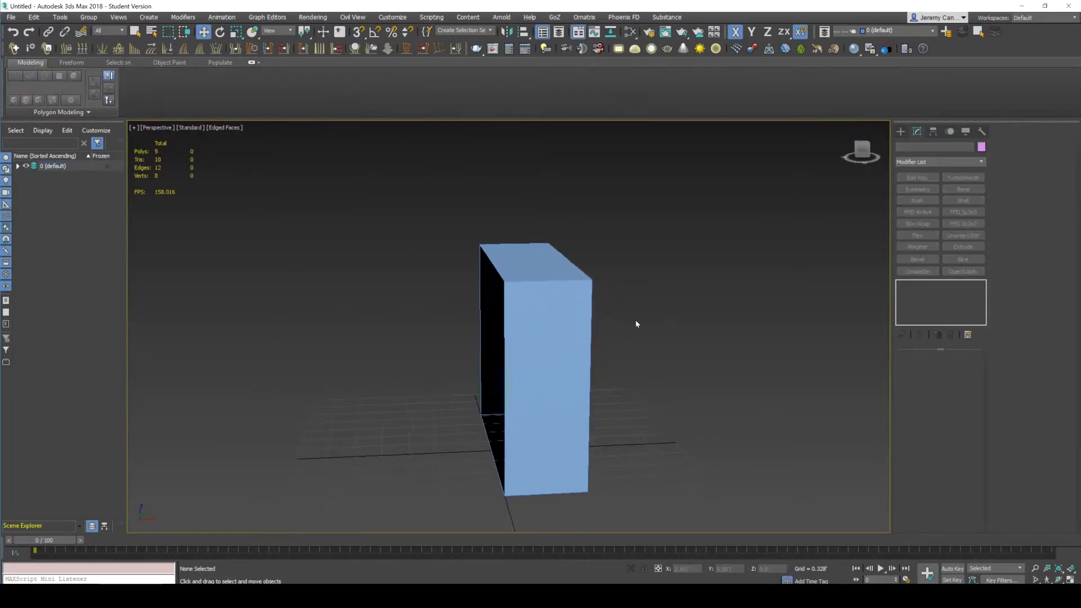
Apply a Symmetry modifier to the half box, mirrored on the X axis.
{"action": "left_click", "coordinate": [575, 350]}
{"action": "left_click", "coordinate": [907, 188]}
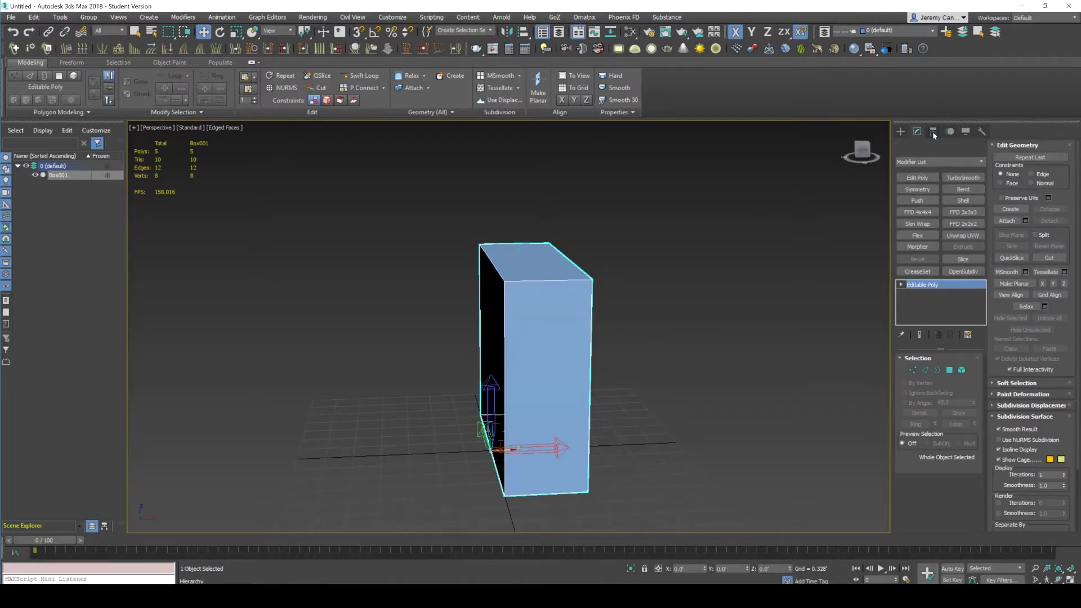
{"action": "left_click", "coordinate": [957, 161]}
{"action": "left_click_drag", "start_coordinate": [983, 224], "coordinate": [983, 456]}
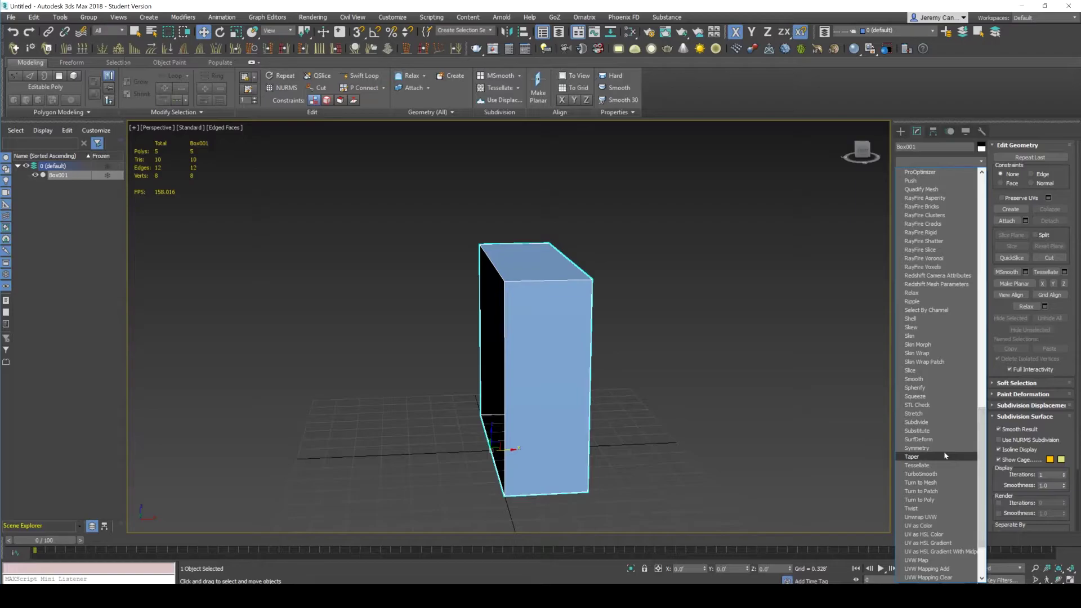
{"action": "left_click", "coordinate": [917, 448]}
{"action": "left_click", "coordinate": [600, 325]}
{"action": "left_click", "coordinate": [578, 331]}
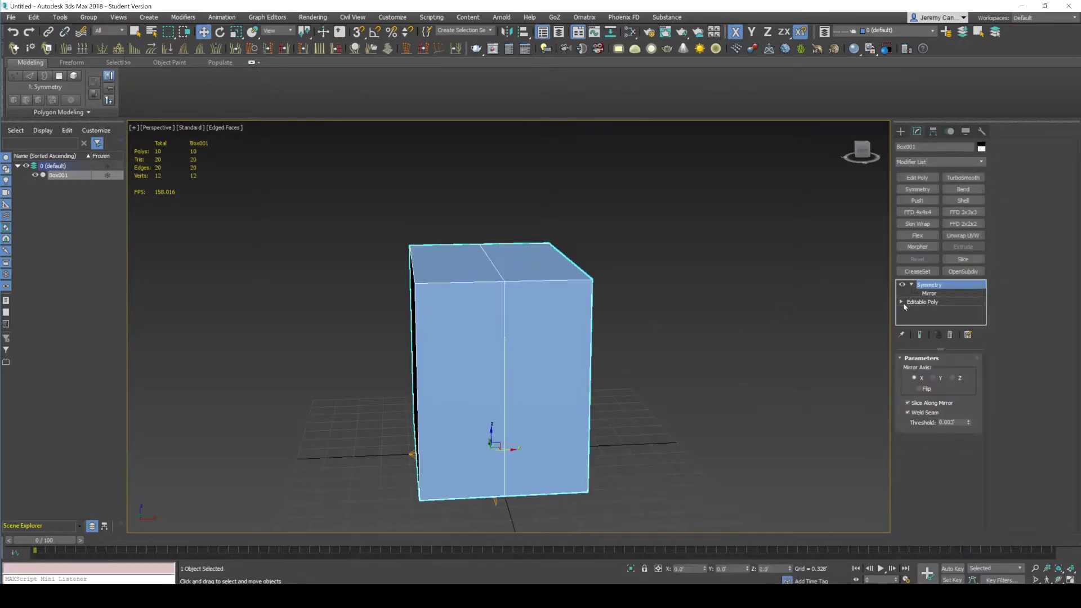
Expand the Editable Poly in the modifier stack and compare the box at its base level with the Symmetry level.
{"action": "left_click", "coordinate": [902, 302]}
{"action": "left_click", "coordinate": [916, 311]}
{"action": "middle_click_drag", "start_coordinate": [656, 299], "coordinate": [586, 243], "text": "alt"}
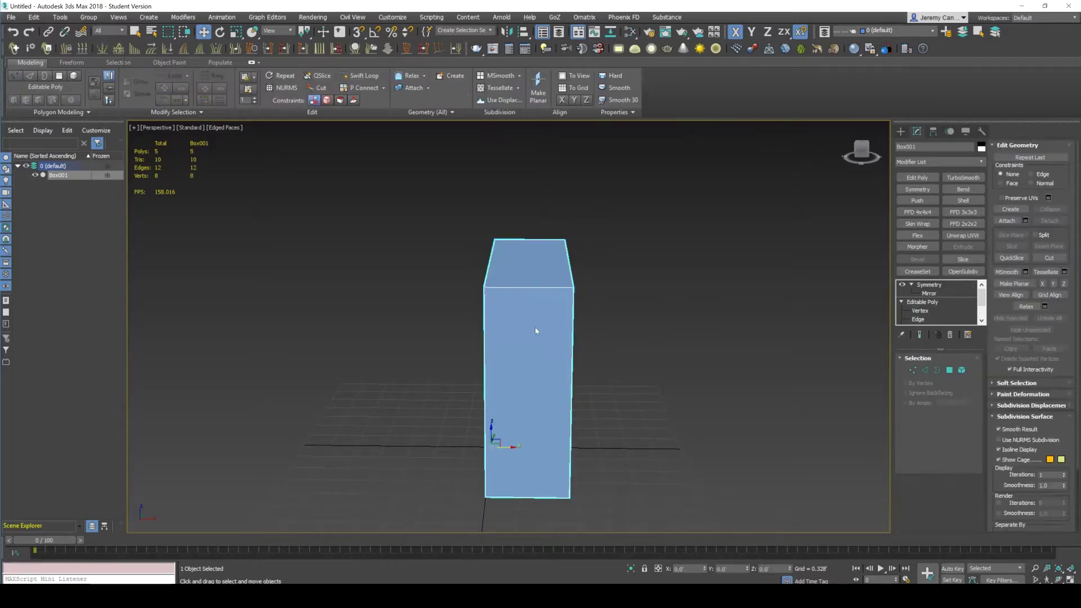
{"action": "left_click", "coordinate": [928, 284]}
{"action": "left_click", "coordinate": [922, 301]}
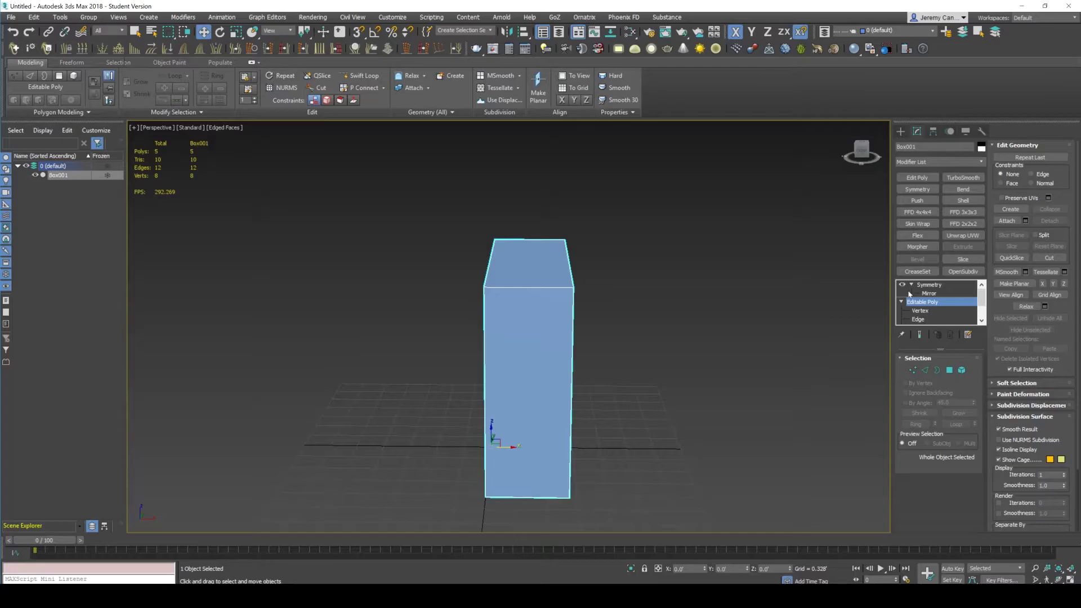
At vertex level, pull the upper front outer vertex outward along X, turn on Show End Result, and move the vertex inward and down.
{"action": "left_click", "coordinate": [920, 310]}
{"action": "left_click", "coordinate": [573, 288]}
{"action": "left_click_drag", "start_coordinate": [598, 288], "coordinate": [663, 287]}
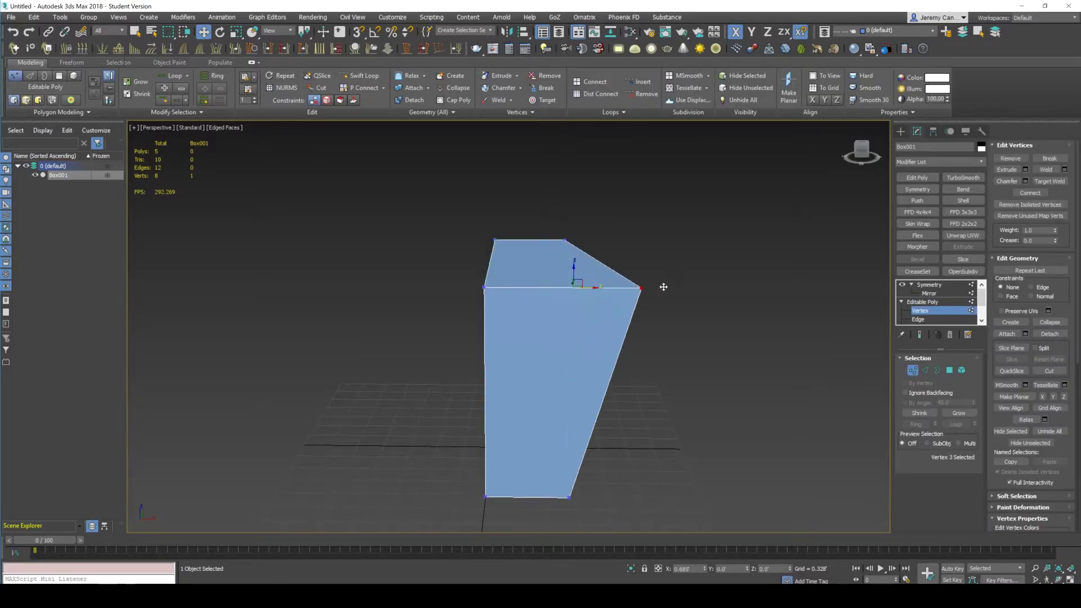
{"action": "left_click", "coordinate": [919, 335]}
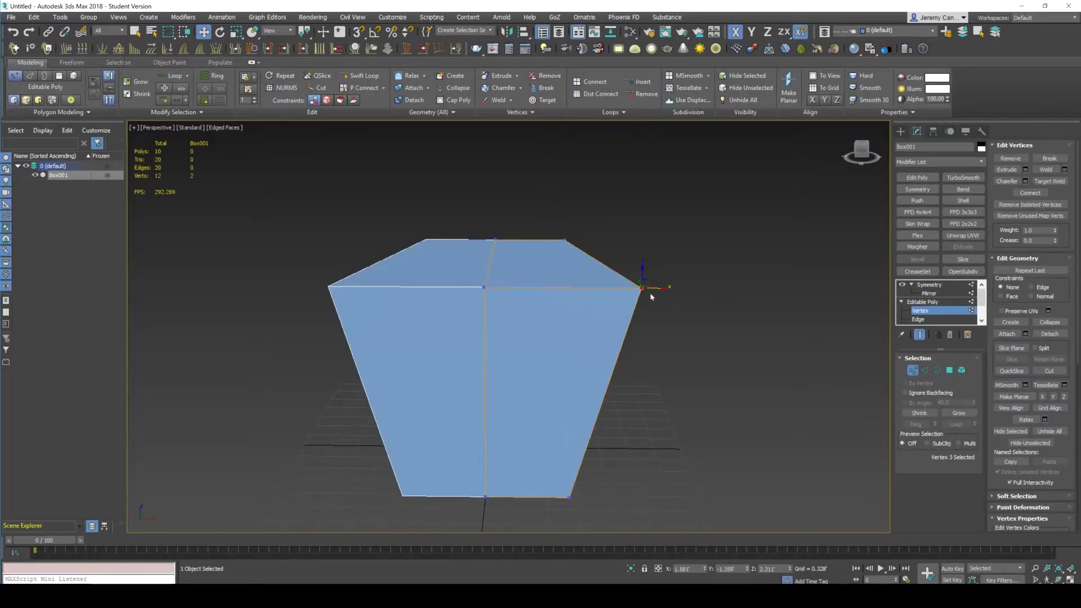
{"action": "middle_click_drag", "start_coordinate": [650, 289], "coordinate": [570, 361], "text": "alt"}
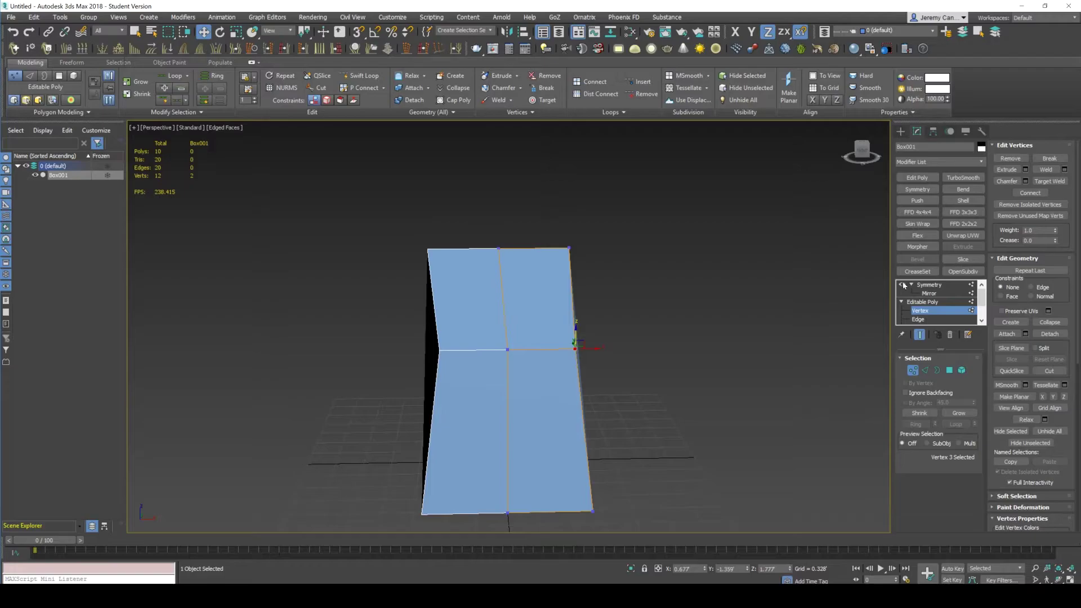
Compare the Editable Poly base with the mirrored end result in the modifier stack, and return to the Symmetry modifier.
{"action": "left_click", "coordinate": [936, 301]}
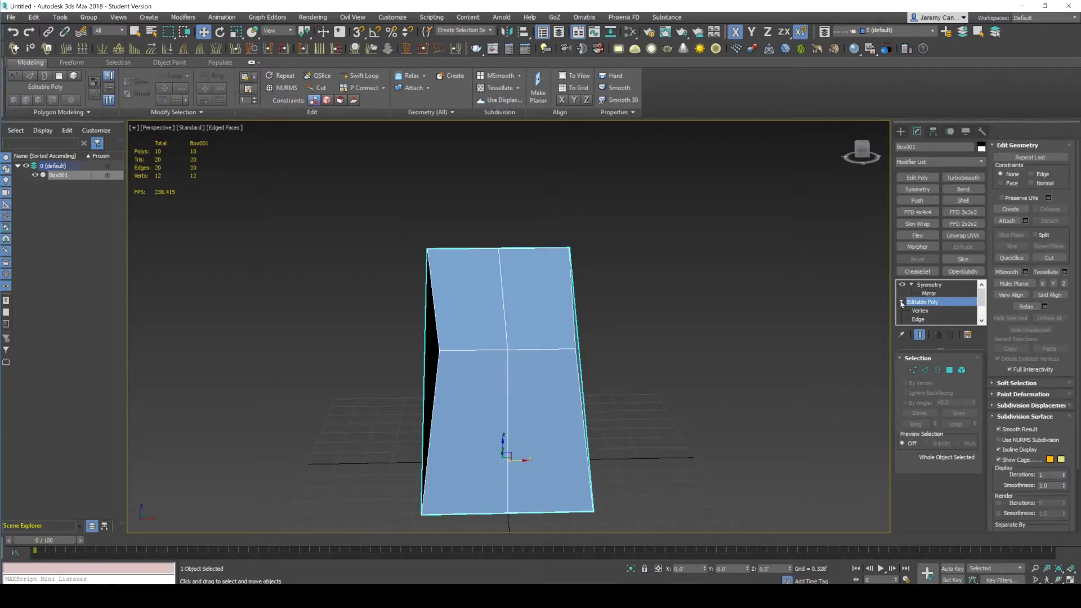
{"action": "left_click", "coordinate": [927, 285]}
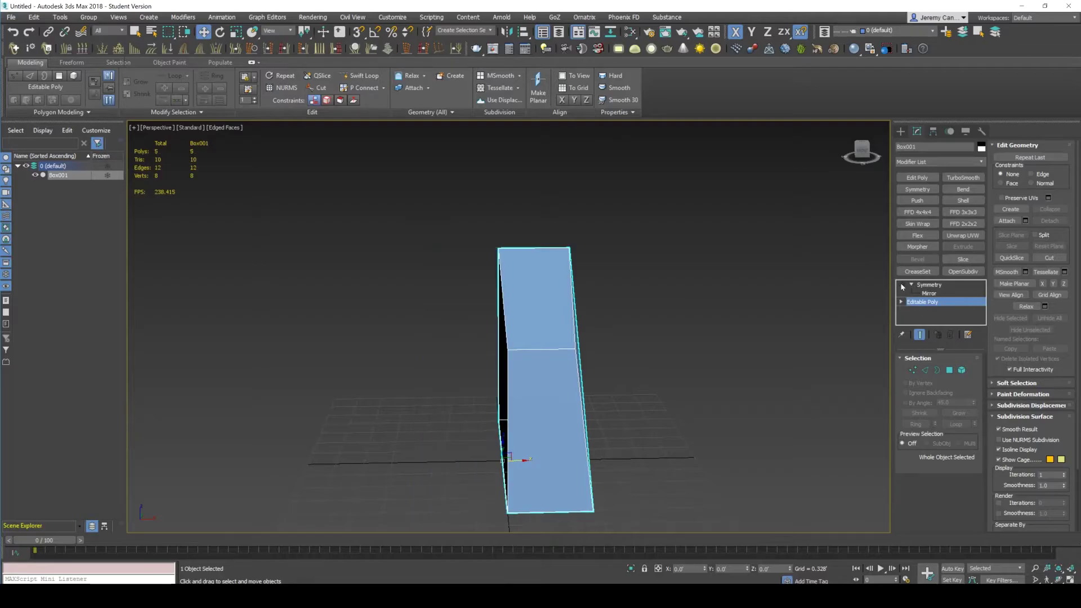
{"action": "left_click", "coordinate": [921, 334]}
{"action": "left_click", "coordinate": [923, 302]}
{"action": "left_click", "coordinate": [910, 286]}
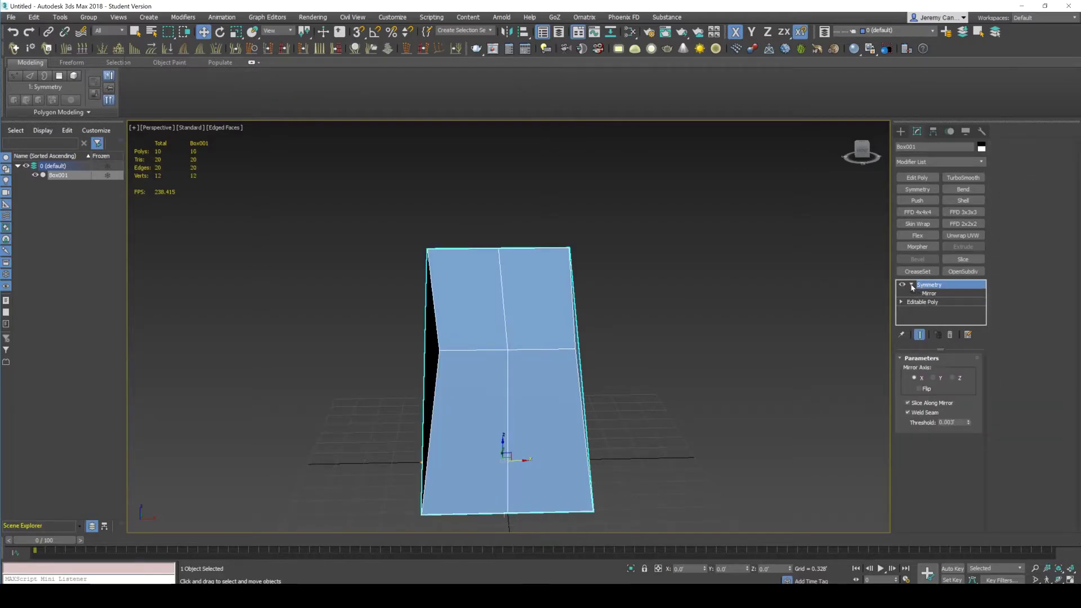
{"action": "left_click", "coordinate": [912, 287]}
Switch to Maya, review the available symmetry modes for the cube, and clear the vertex selection.
{"action": "key", "text": "alt+Tab"}
{"action": "left_click", "coordinate": [652, 274]}
{"action": "left_click", "coordinate": [565, 302]}
{"action": "middle_click_drag", "start_coordinate": [618, 312], "coordinate": [587, 338], "text": "alt"}
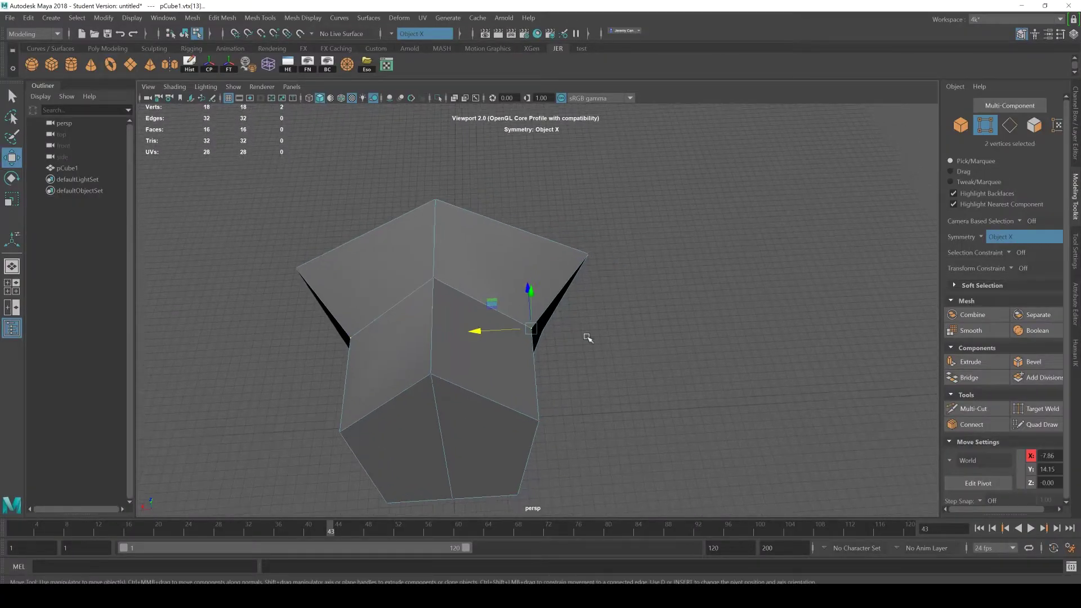
{"action": "left_click", "coordinate": [981, 237]}
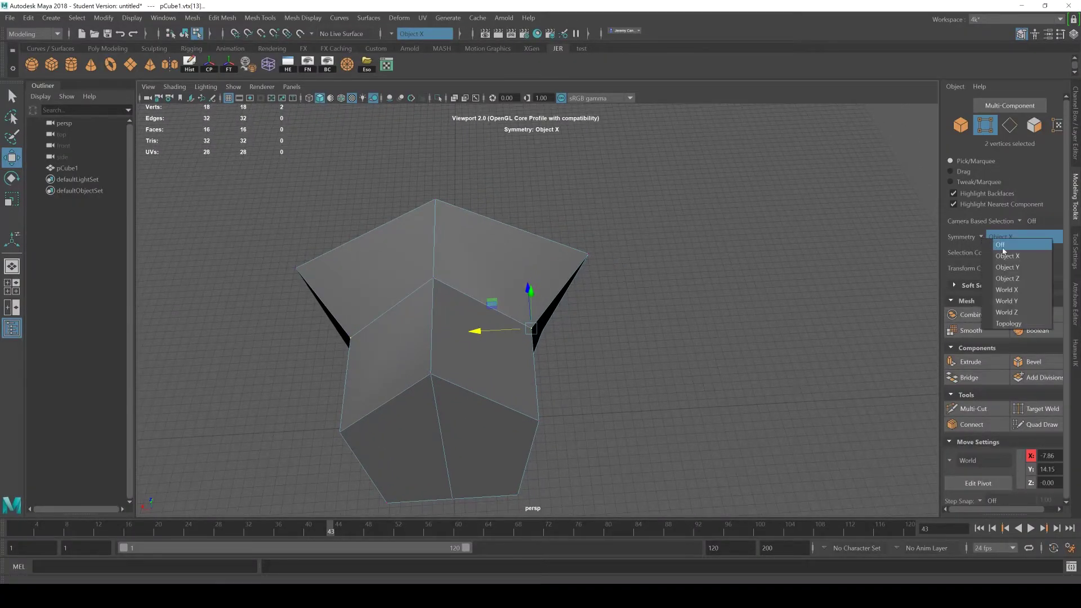
{"action": "left_click", "coordinate": [574, 336]}
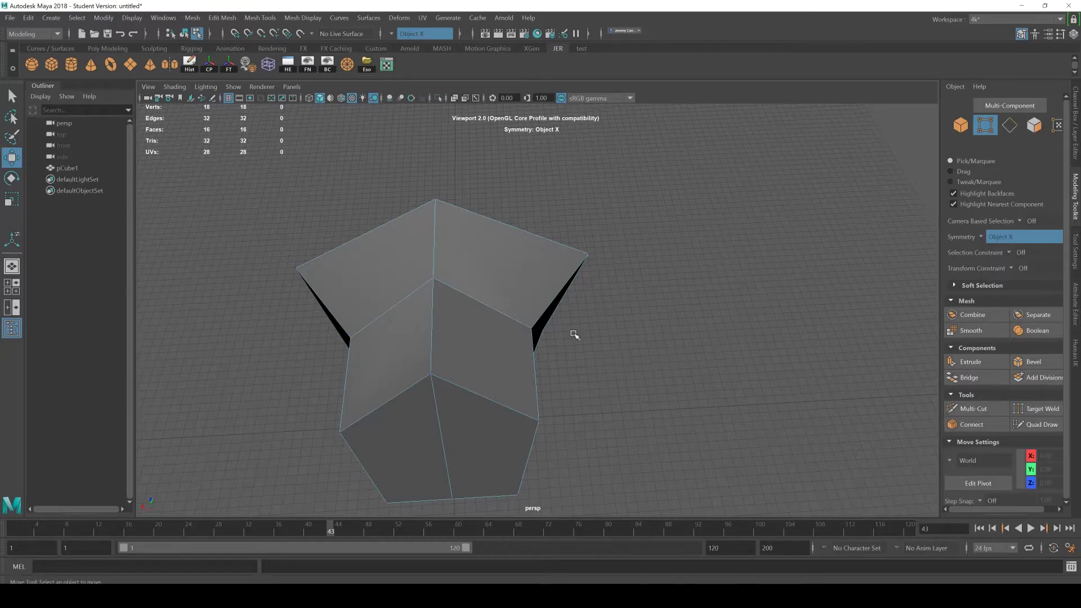
Bevel the mirrored pair of front corner edges with a fraction of 0.5, and raise the segment count to round the corners.
{"action": "left_click_drag", "start_coordinate": [574, 335], "coordinate": [461, 351], "text": "alt"}
{"action": "key", "text": "shift+w"}
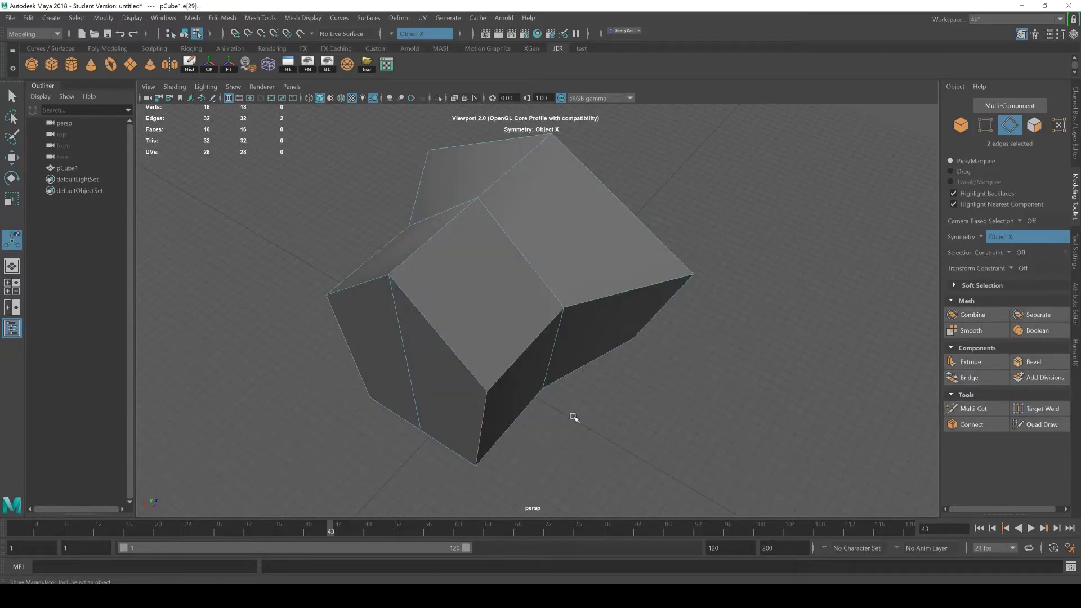
{"action": "middle_click_drag", "start_coordinate": [570, 412], "coordinate": [595, 407], "text": "alt"}
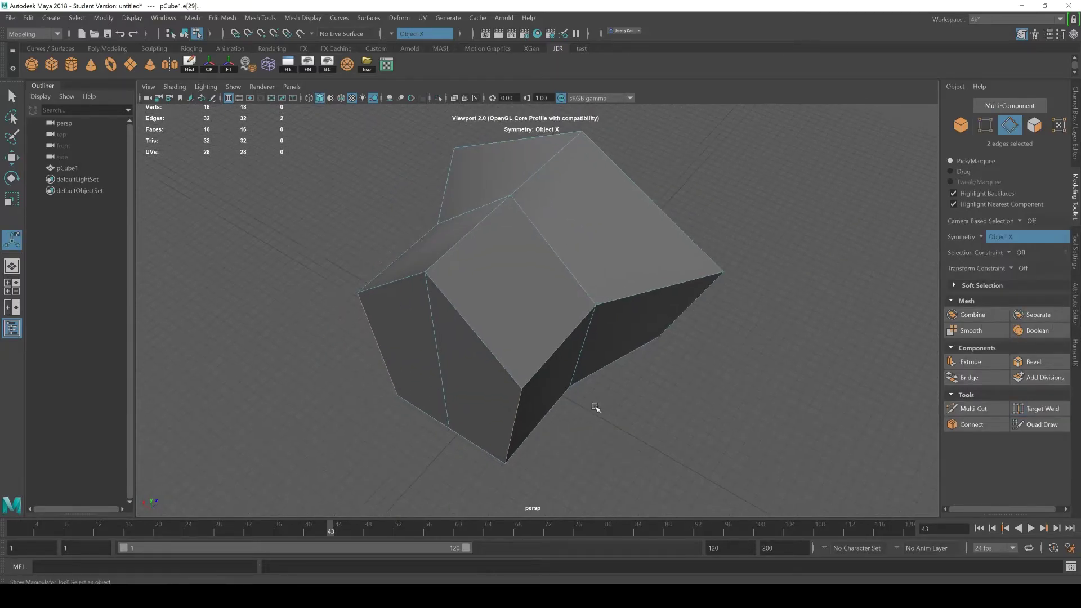
{"action": "right_click_drag", "start_coordinate": [522, 415], "coordinate": [521, 416], "text": "shift"}
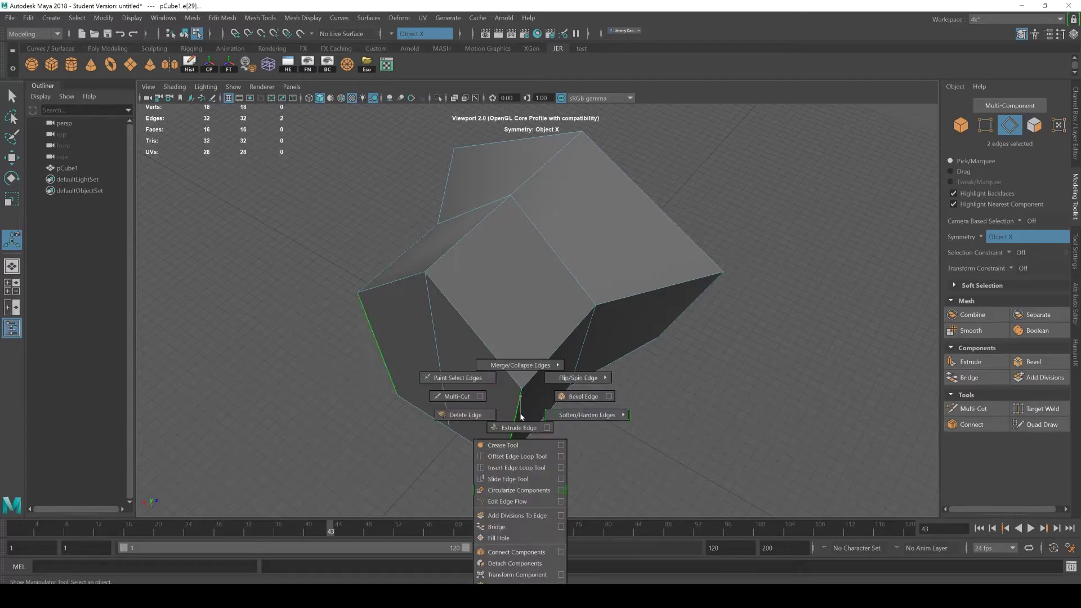
{"action": "left_click", "coordinate": [609, 397]}
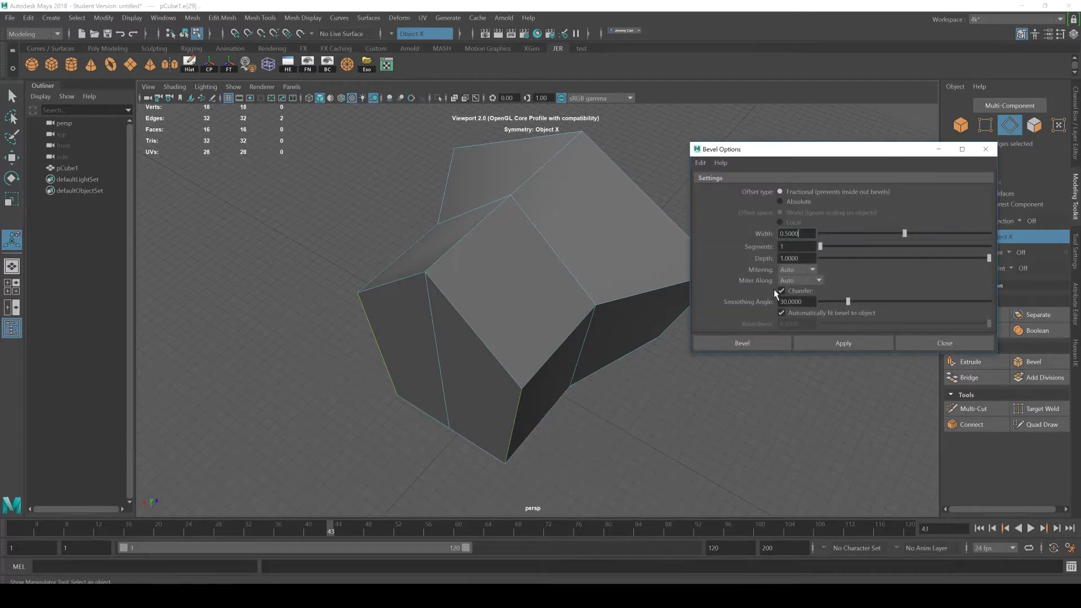
{"action": "left_click", "coordinate": [753, 345]}
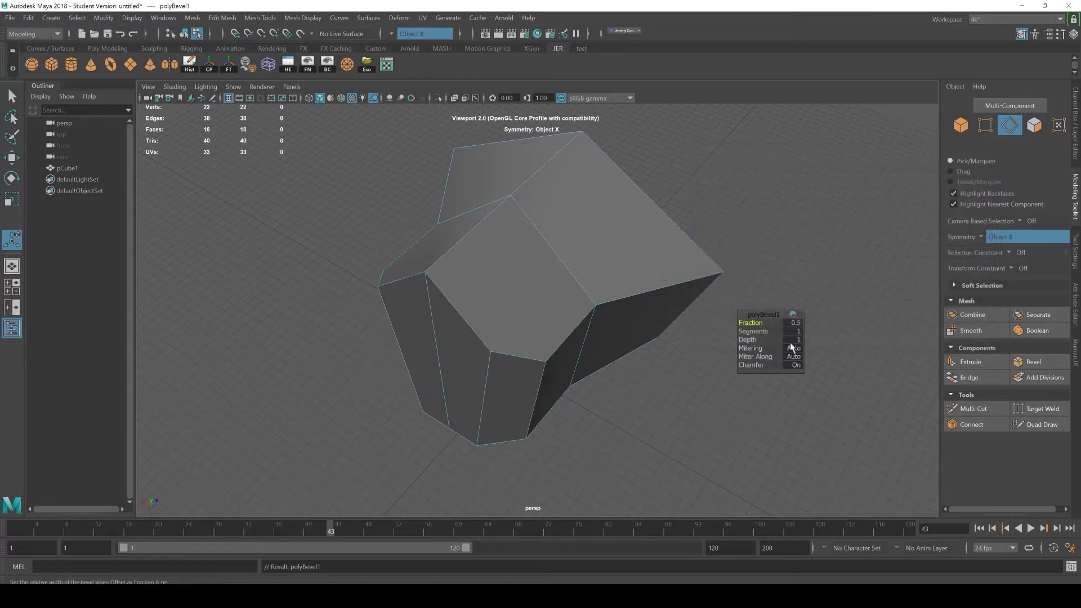
{"action": "left_click_drag", "start_coordinate": [757, 331], "coordinate": [769, 327]}
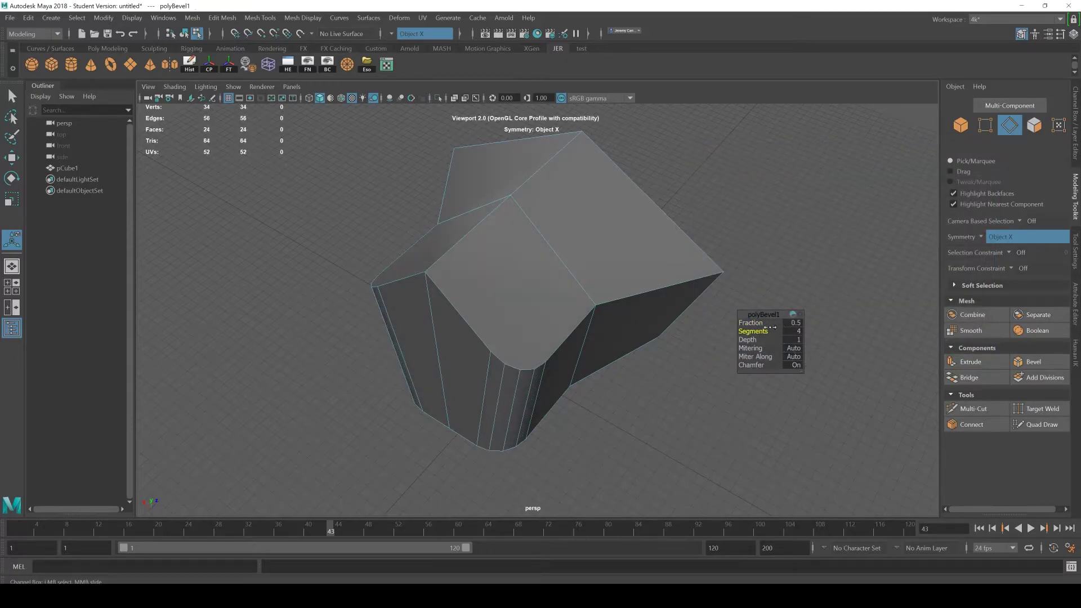
Deselect the beveled edges, return to object selection, and inspect the rounded corners on both sides of the mesh.
{"action": "left_click_drag", "start_coordinate": [653, 394], "coordinate": [631, 390], "text": "alt"}
{"action": "scroll", "coordinate": [649, 439], "scroll_direction": "up", "scroll_amount": 3}
{"action": "left_click", "coordinate": [710, 381]}
{"action": "left_click_drag", "start_coordinate": [675, 417], "coordinate": [572, 430], "text": "alt"}
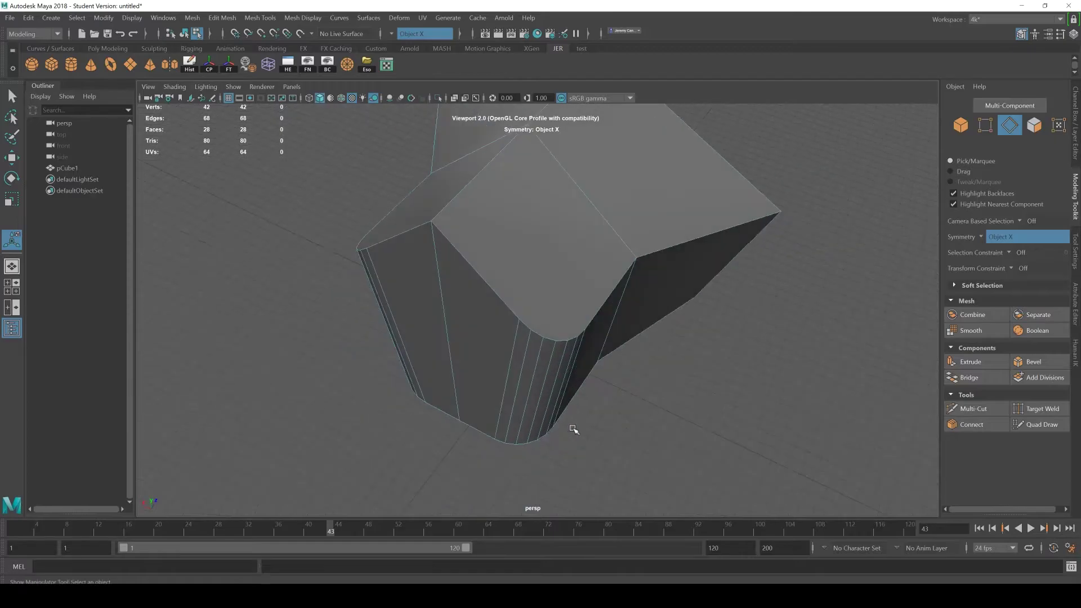
{"action": "key", "text": "F8"}
{"action": "left_click_drag", "start_coordinate": [642, 427], "coordinate": [815, 326], "text": "alt"}
In 3ds Max, set the chamfer on the half box's front outer vertical edge to 0.25' and adjust its segment count.
{"action": "left_click", "coordinate": [494, 382]}
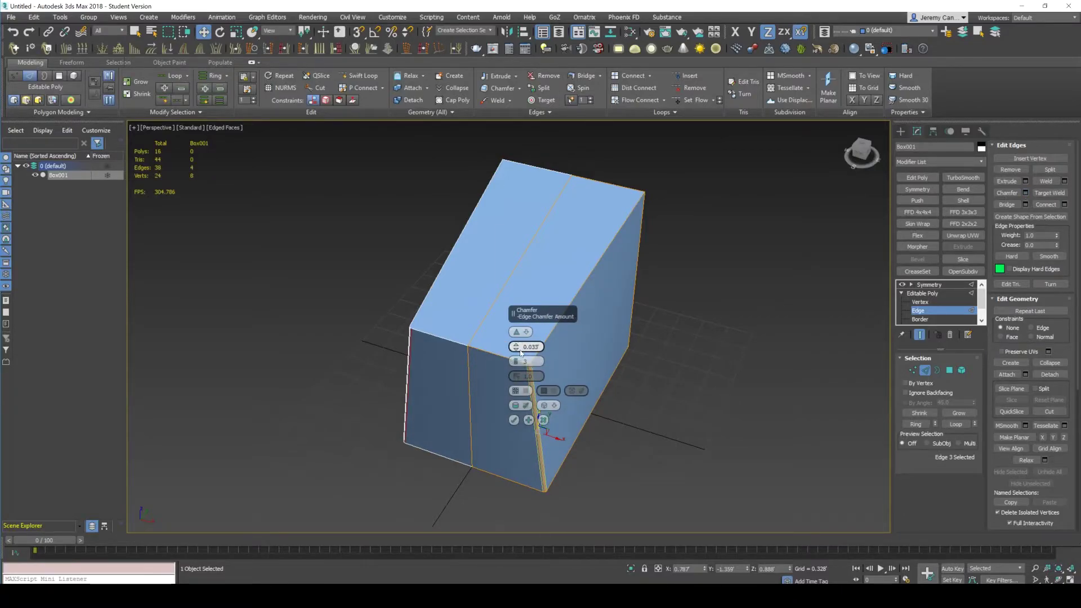
{"action": "left_click_drag", "start_coordinate": [516, 342], "coordinate": [519, 318]}
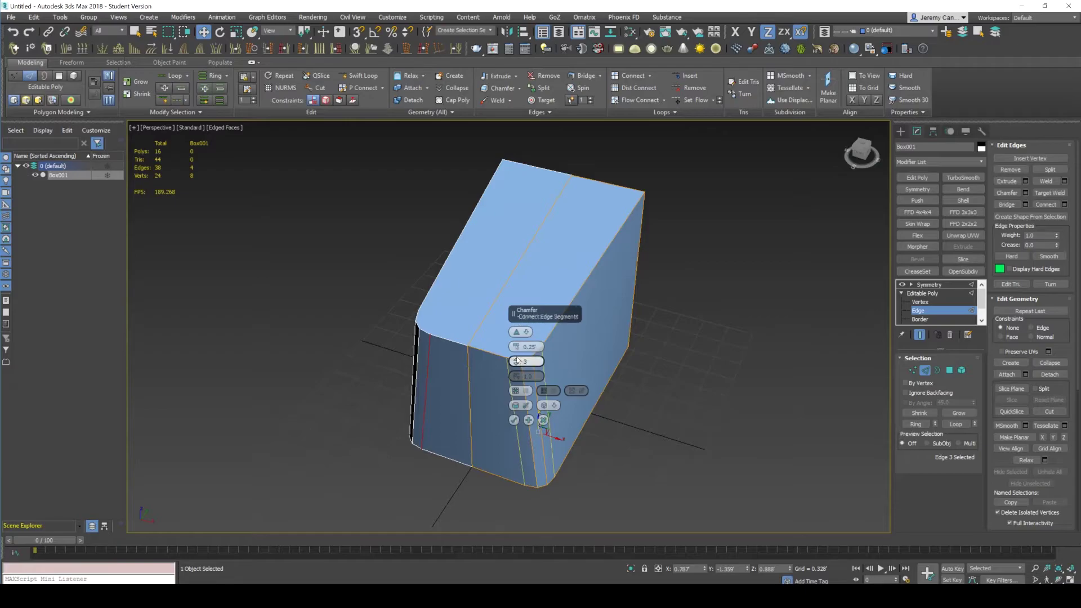
{"action": "left_click_drag", "start_coordinate": [517, 361], "coordinate": [517, 349]}
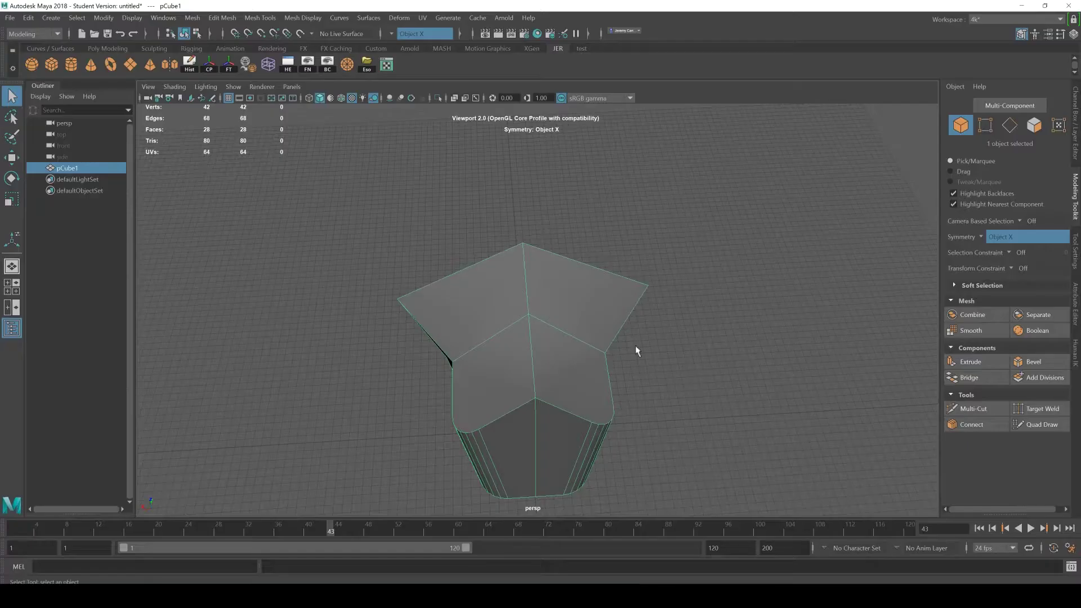
Back in Maya, select the mirrored pair of lower outer side vertices and move them inward in the XY plane.
{"action": "key", "text": "F11"}
{"action": "key", "text": "F9"}
{"action": "left_click_drag", "start_coordinate": [620, 285], "coordinate": [594, 367], "text": "alt"}
{"action": "key", "text": "w"}
{"action": "left_click", "coordinate": [586, 370]}
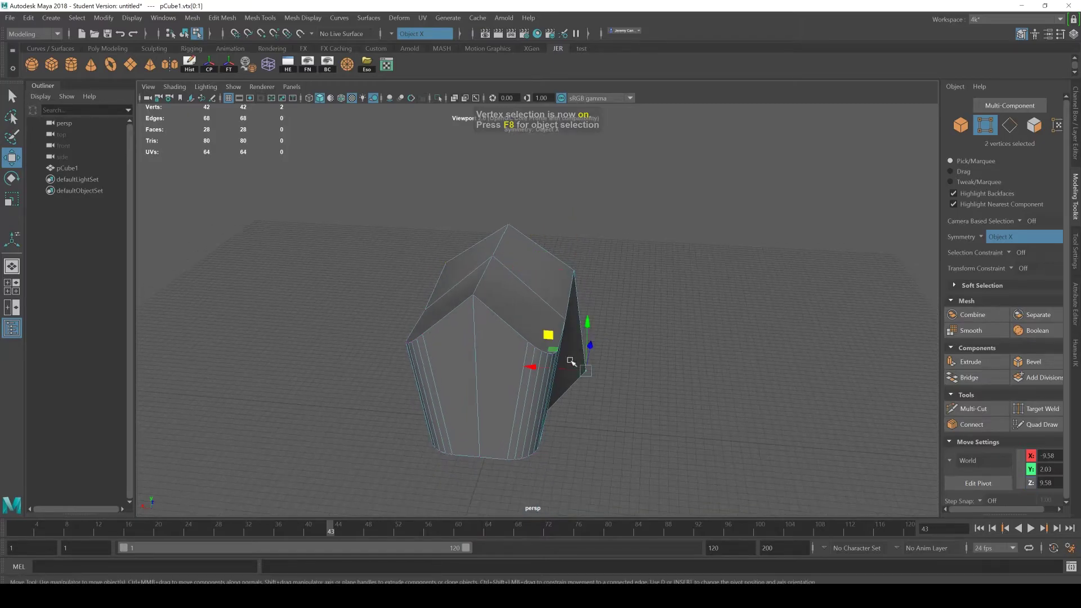
{"action": "left_click_drag", "start_coordinate": [548, 336], "coordinate": [514, 333]}
{"action": "left_click_drag", "start_coordinate": [656, 379], "coordinate": [376, 380], "text": "alt"}
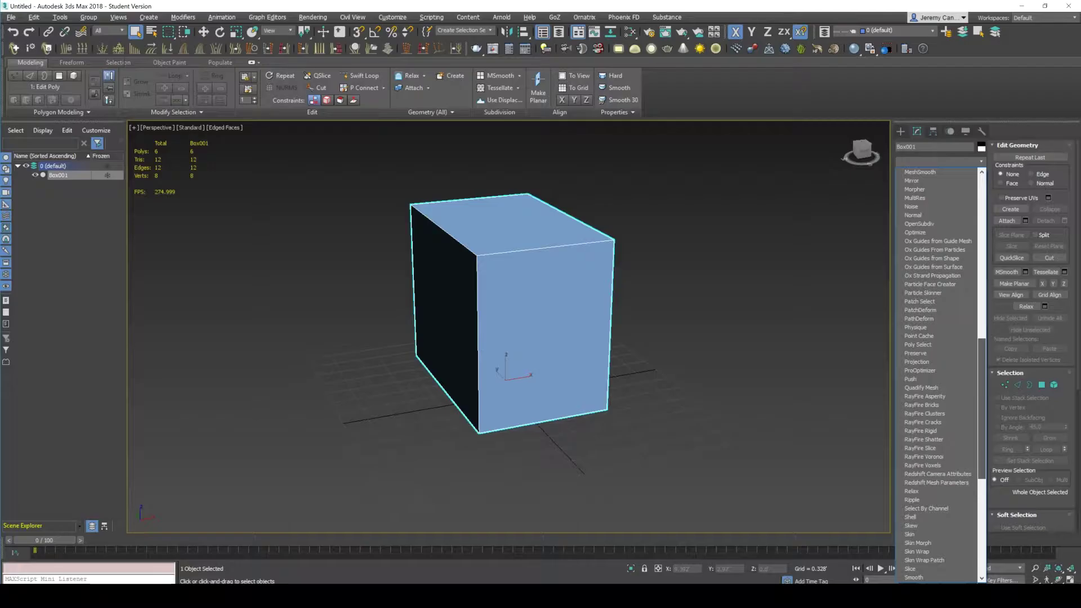
In 3ds Max, look through the available modifiers for the box that carries Edit Poly.
{"action": "scroll", "coordinate": [938, 439], "scroll_direction": "down", "scroll_amount": 5}
{"action": "left_click", "coordinate": [921, 439]}
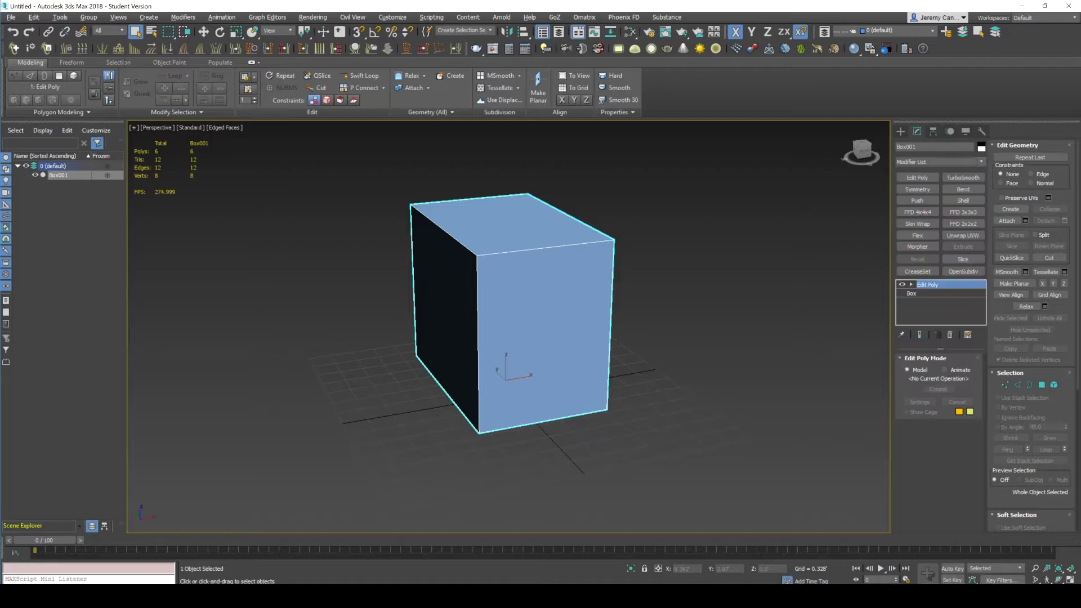
{"action": "left_click", "coordinate": [1030, 256]}
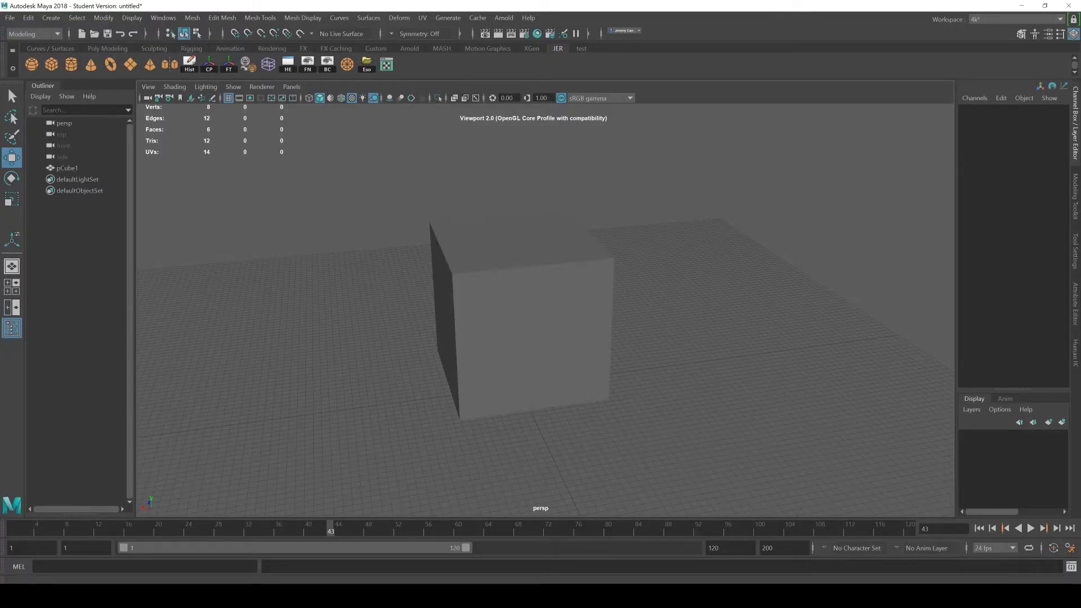
In Maya, select the plain cube and open its UV layout in the UV Editor.
{"action": "left_click", "coordinate": [532, 332]}
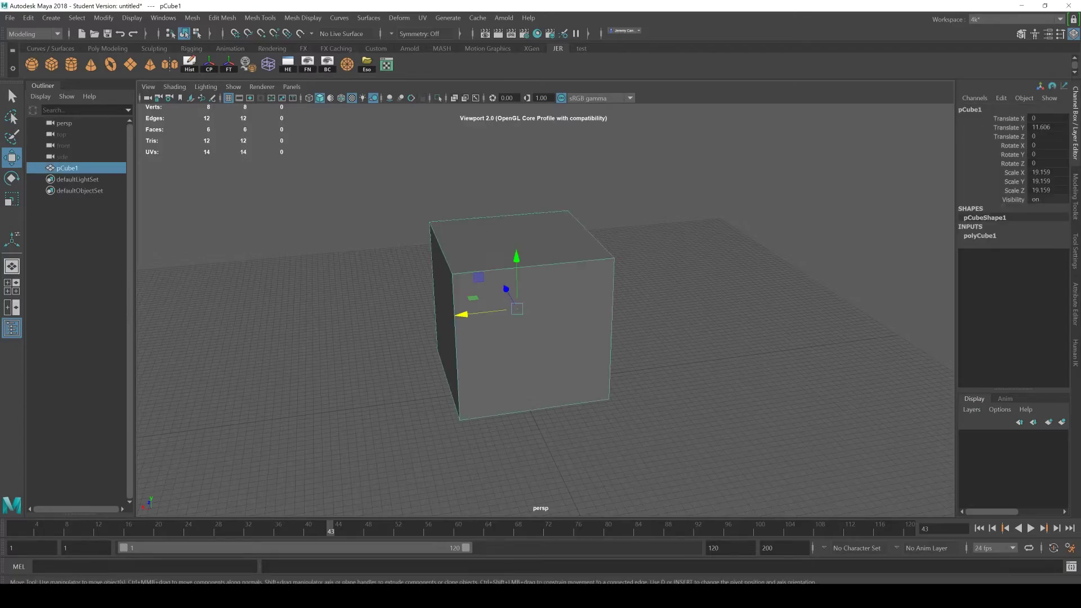
{"action": "left_click", "coordinate": [423, 18]}
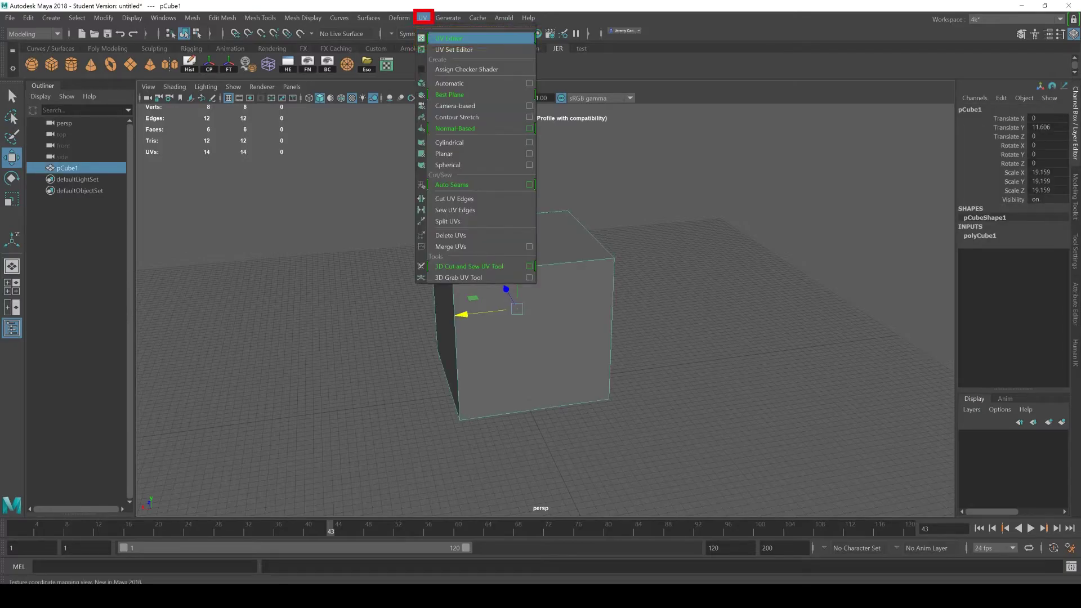
{"action": "left_click", "coordinate": [448, 37]}
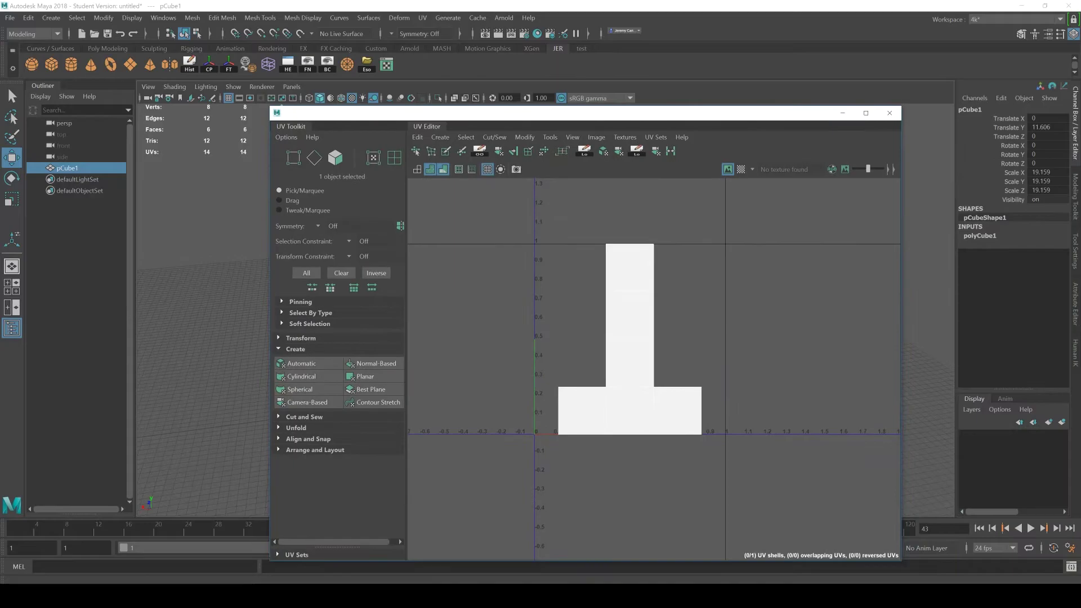
{"action": "left_click_drag", "start_coordinate": [477, 208], "coordinate": [676, 397]}
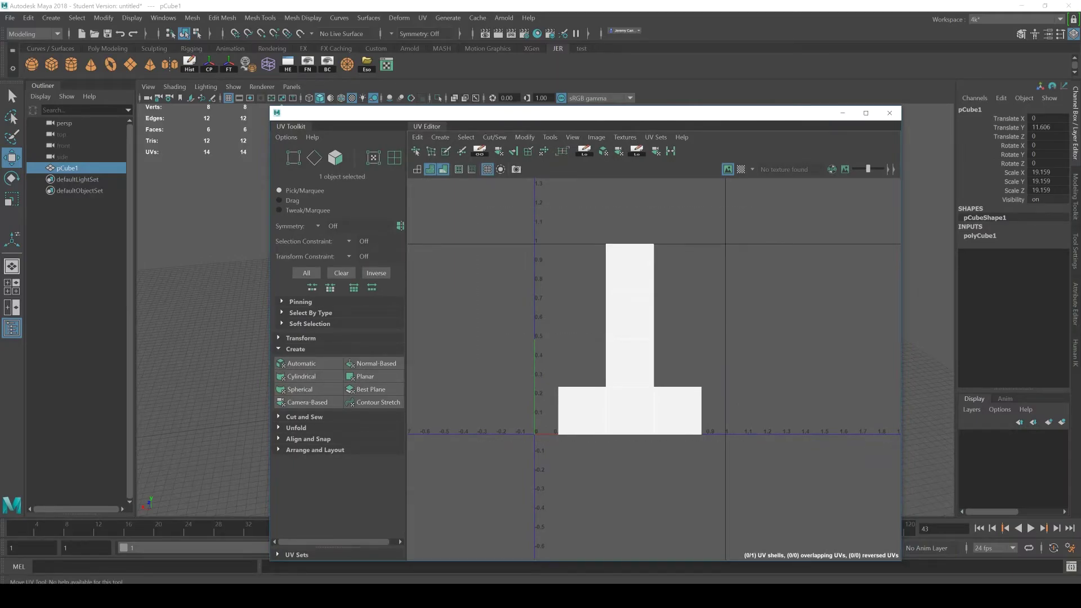
Go through the component modes offered for the UV layout, and switch to UV selection.
{"action": "right_click", "coordinate": [623, 275]}
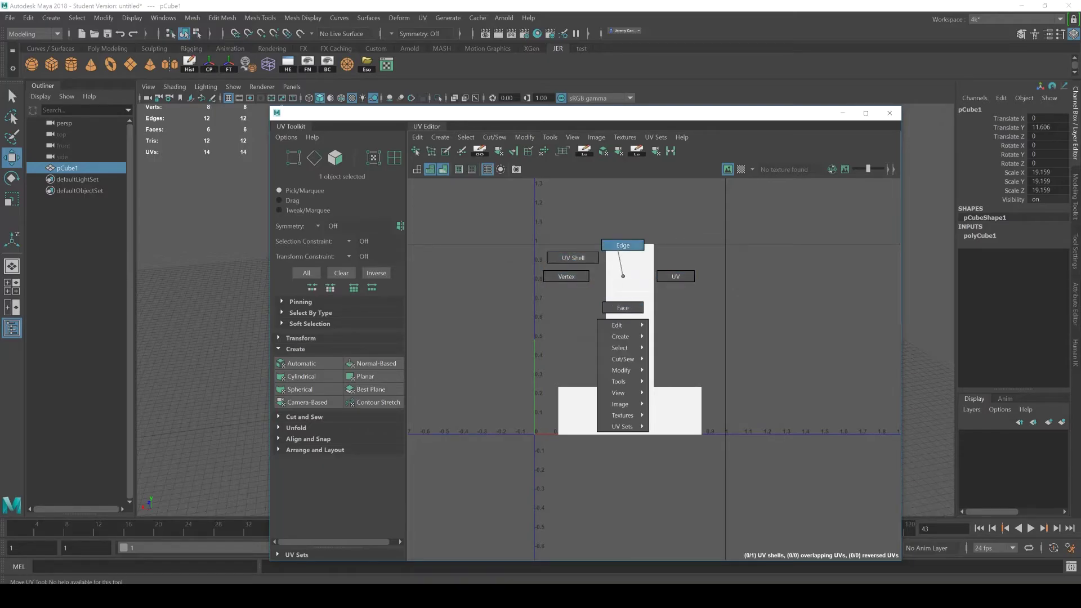
{"action": "mouse_move", "coordinate": [618, 251]}
{"action": "right_mouse_down"}
{"action": "mouse_move", "coordinate": [621, 294]}
{"action": "mouse_move", "coordinate": [625, 269]}
{"action": "mouse_move", "coordinate": [588, 269]}
{"action": "mouse_move", "coordinate": [606, 287]}
{"action": "right_mouse_up"}
{"action": "left_click", "coordinate": [621, 245]}
{"action": "left_click", "coordinate": [623, 273]}
{"action": "left_click", "coordinate": [624, 311]}
{"action": "right_click", "coordinate": [643, 270]}
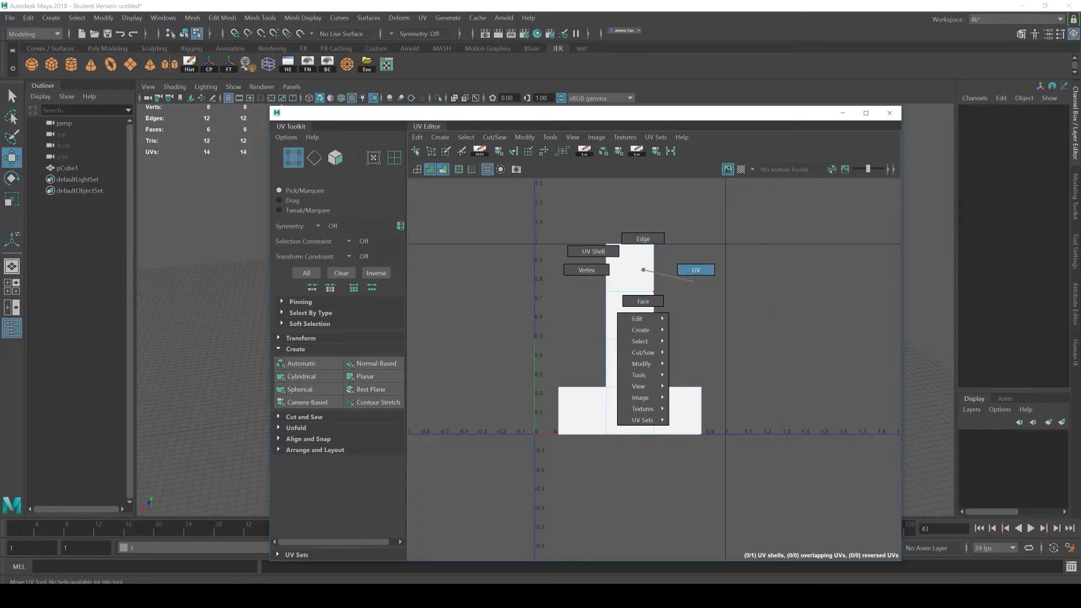
{"action": "right_click_drag", "start_coordinate": [699, 276], "coordinate": [699, 276]}
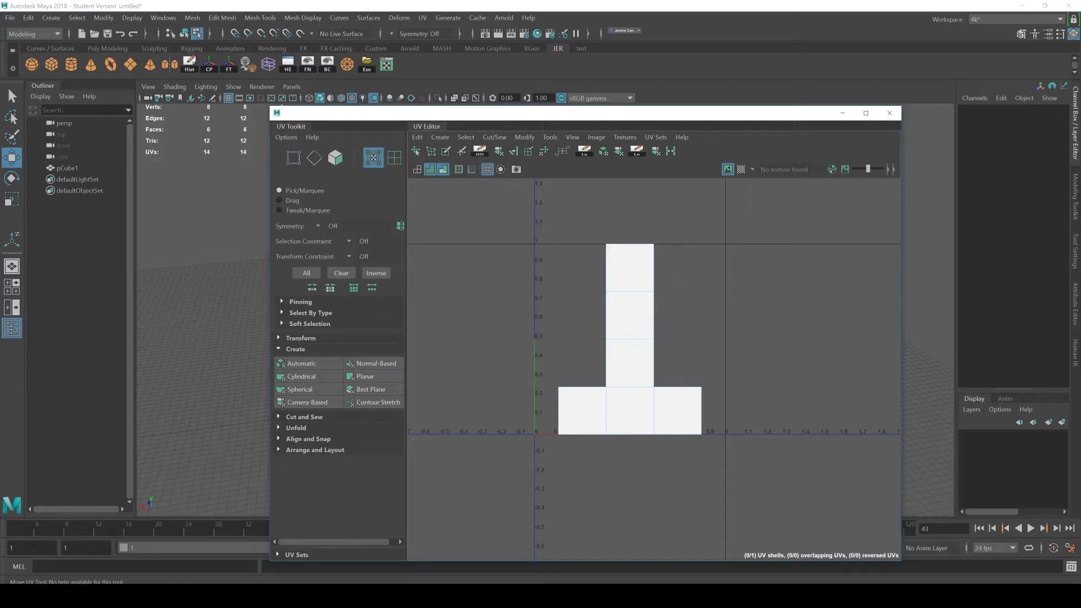
Select the four UVs of the topmost square in the layout and move them outside the 0–1 UV space.
{"action": "left_click_drag", "start_coordinate": [686, 218], "coordinate": [545, 397]}
{"action": "left_click", "coordinate": [701, 387], "text": "shift"}
{"action": "left_click_drag", "start_coordinate": [694, 228], "coordinate": [583, 323]}
{"action": "left_click_drag", "start_coordinate": [694, 323], "coordinate": [694, 324]}
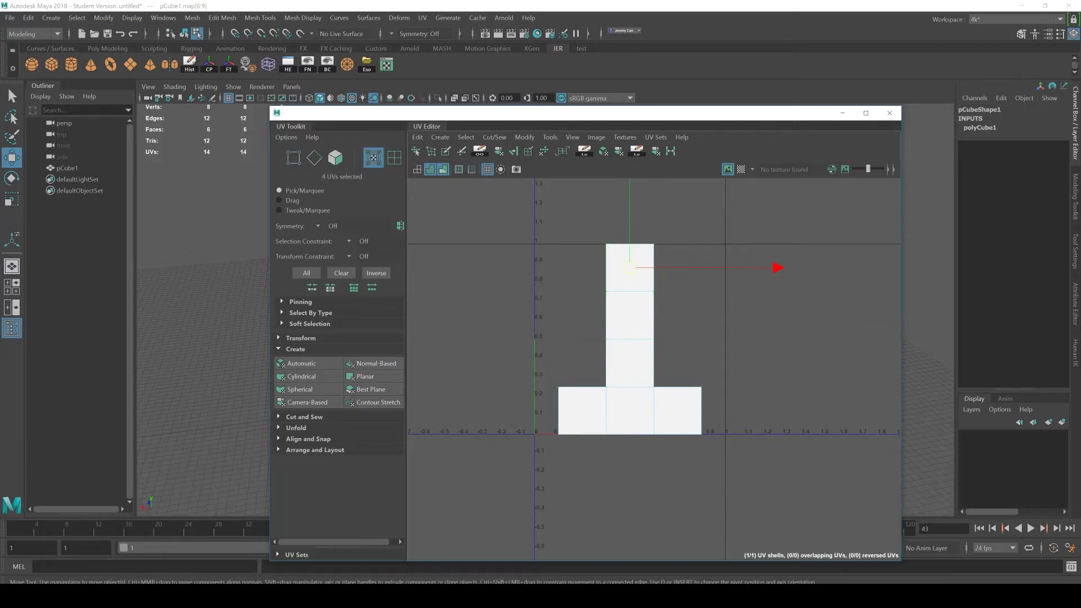
{"action": "left_click_drag", "start_coordinate": [630, 267], "coordinate": [697, 267]}
{"action": "key", "text": "ctrl+z"}
{"action": "left_click_drag", "start_coordinate": [629, 266], "coordinate": [776, 295]}
Check the UVs joining the displaced square to the layout, and try moving the square back onto the column.
{"action": "left_click", "coordinate": [751, 318]}
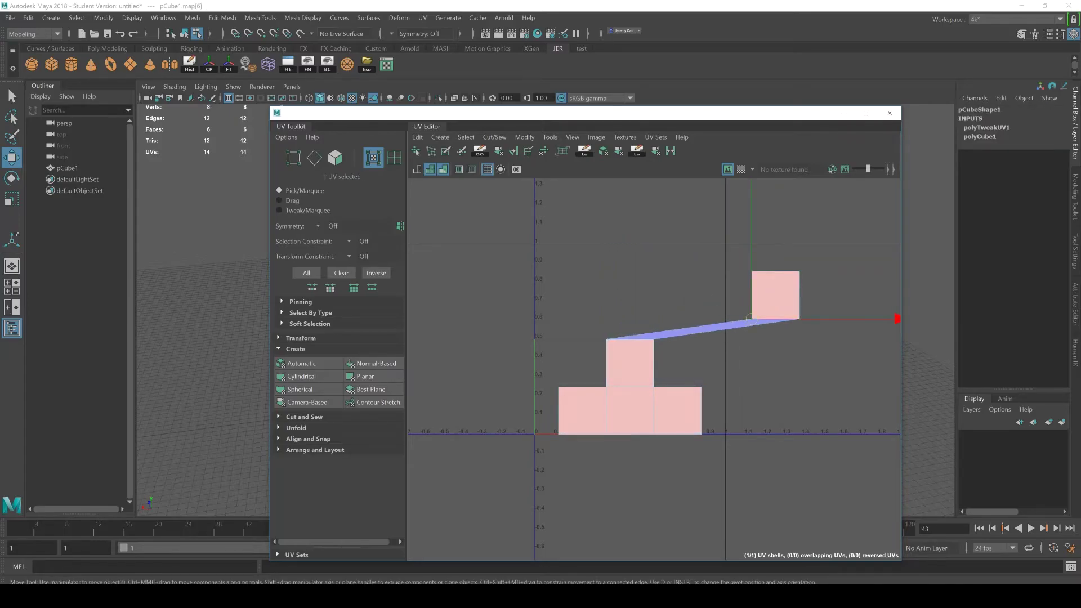
{"action": "left_click_drag", "start_coordinate": [733, 247], "coordinate": [817, 324]}
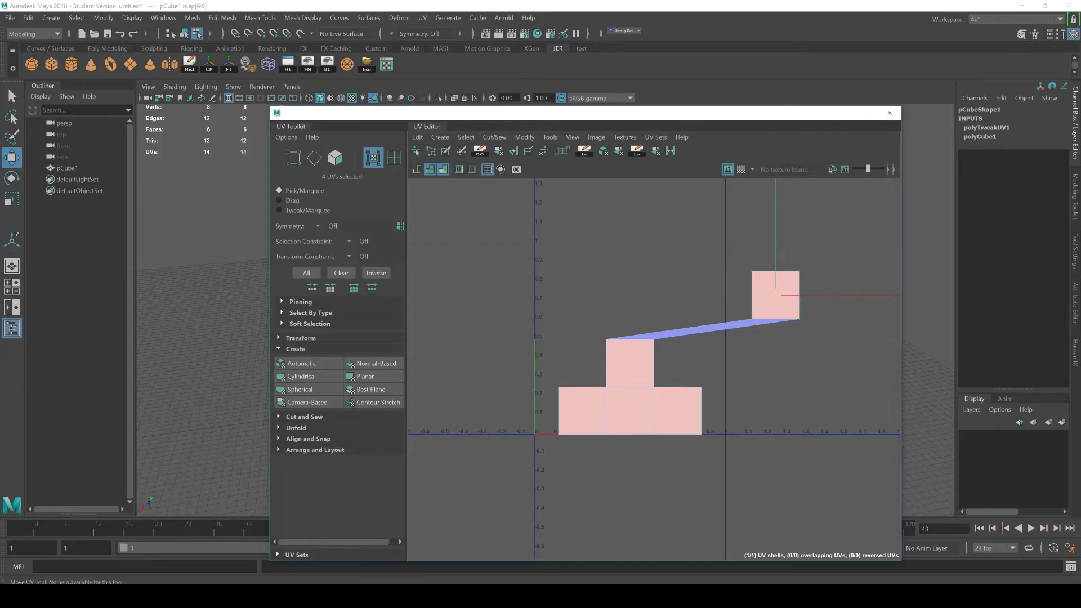
{"action": "left_click", "coordinate": [654, 339]}
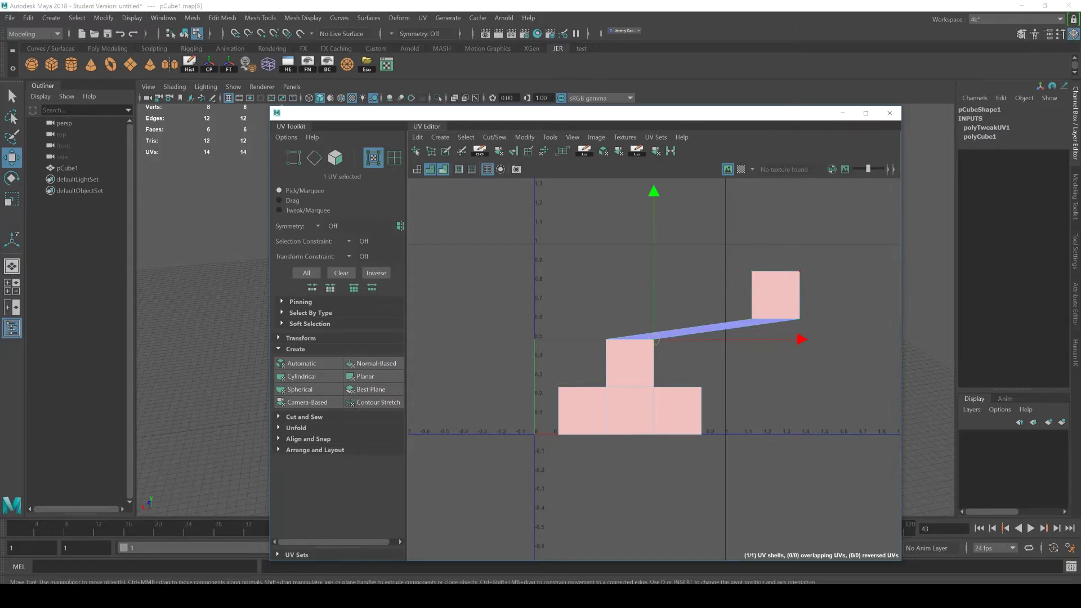
{"action": "key", "text": "ctrl+z"}
{"action": "left_click_drag", "start_coordinate": [775, 295], "coordinate": [630, 271]}
{"action": "key", "text": "ctrl+z"}
{"action": "key", "text": "ctrl+z"}
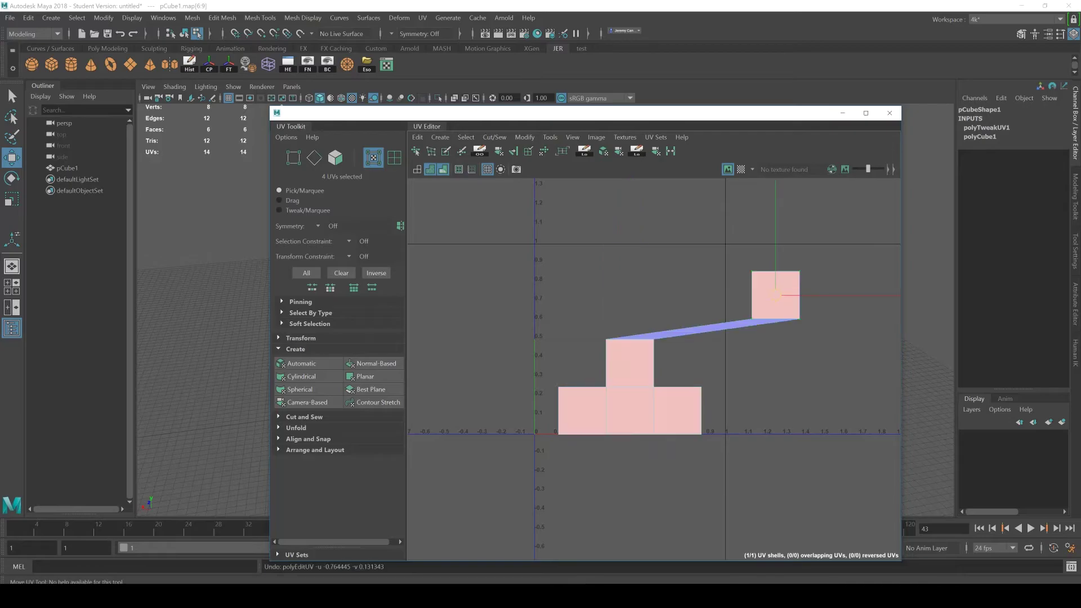
{"action": "key", "text": "ctrl+z"}
Reselect the displaced square's four UVs, move them back to the top of the column, and check the whole layout's UV selection.
{"action": "left_click_drag", "start_coordinate": [728, 249], "coordinate": [836, 337]}
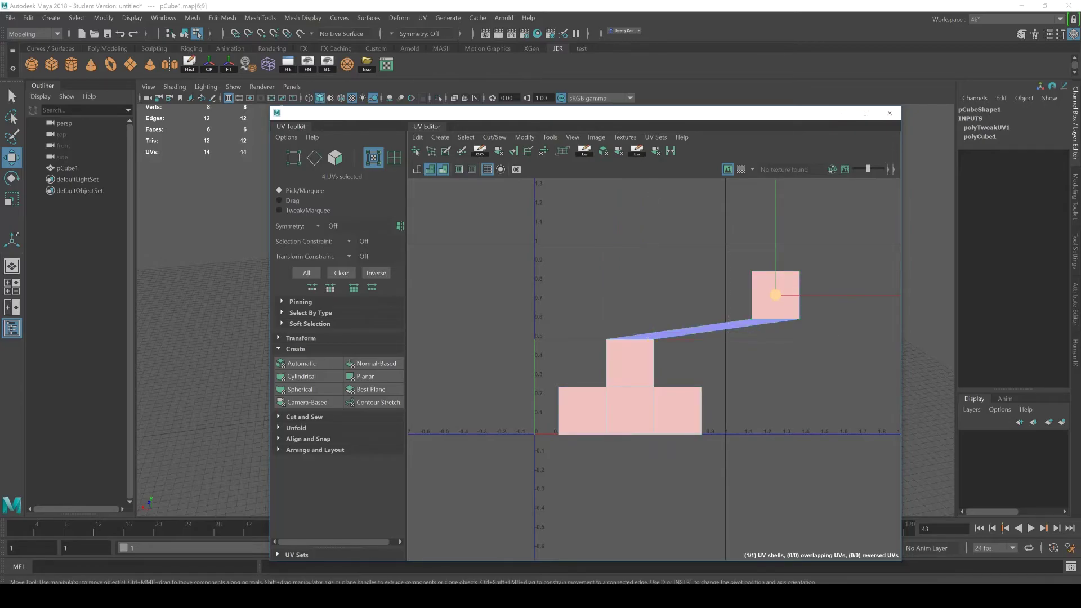
{"action": "left_click_drag", "start_coordinate": [775, 295], "coordinate": [629, 271]}
{"action": "left_click_drag", "start_coordinate": [529, 219], "coordinate": [746, 462]}
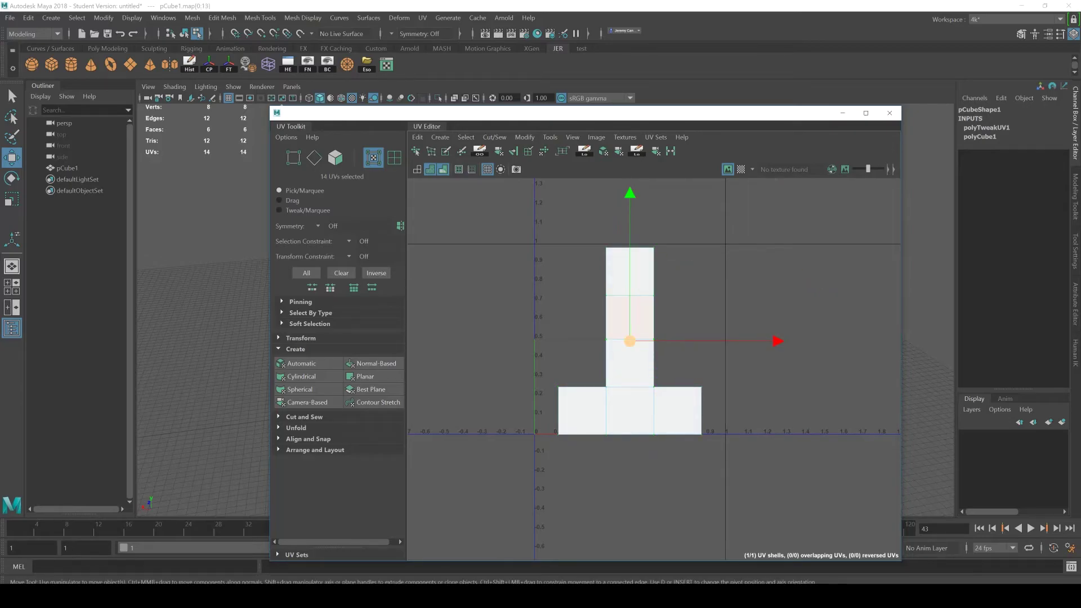
{"action": "left_click", "coordinate": [626, 275]}
In face mode, select the top two squares of the column and separate them with Create UV Shell.
{"action": "right_click", "coordinate": [627, 274], "text": "shift"}
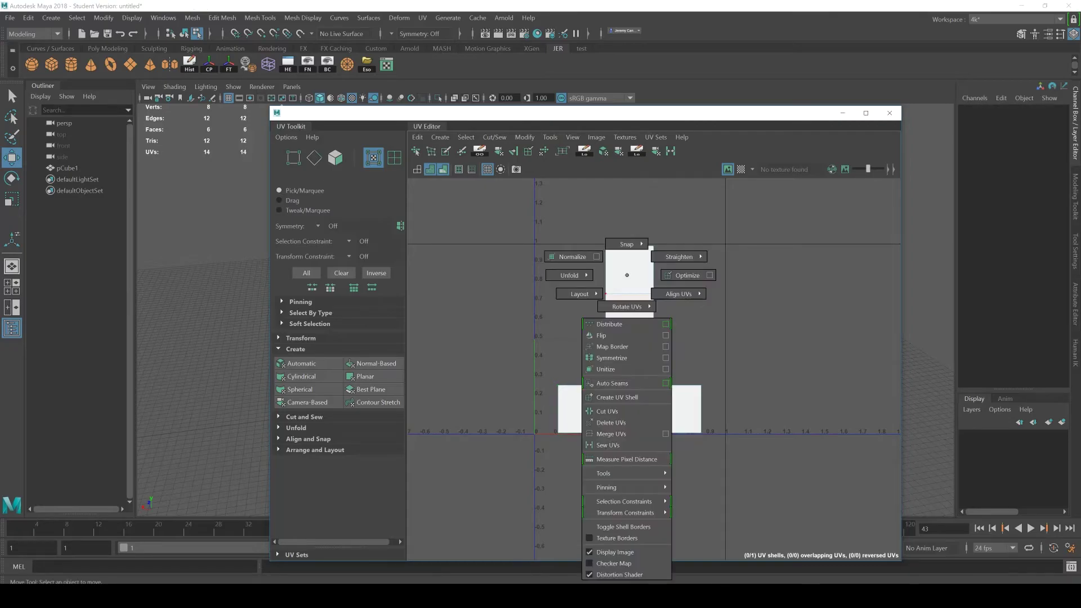
{"action": "right_click", "coordinate": [629, 270]}
{"action": "right_click_drag", "start_coordinate": [630, 296], "coordinate": [630, 301]}
{"action": "left_click", "coordinate": [629, 276]}
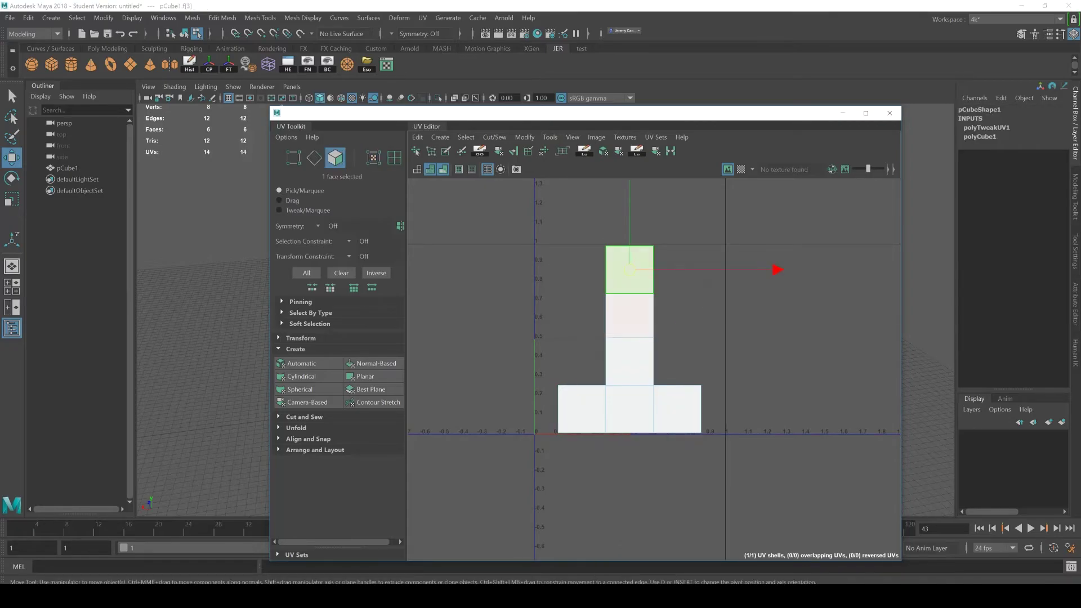
{"action": "left_click", "coordinate": [630, 314], "text": "shift"}
{"action": "left_click", "coordinate": [550, 137]}
{"action": "mouse_move", "coordinate": [495, 137]}
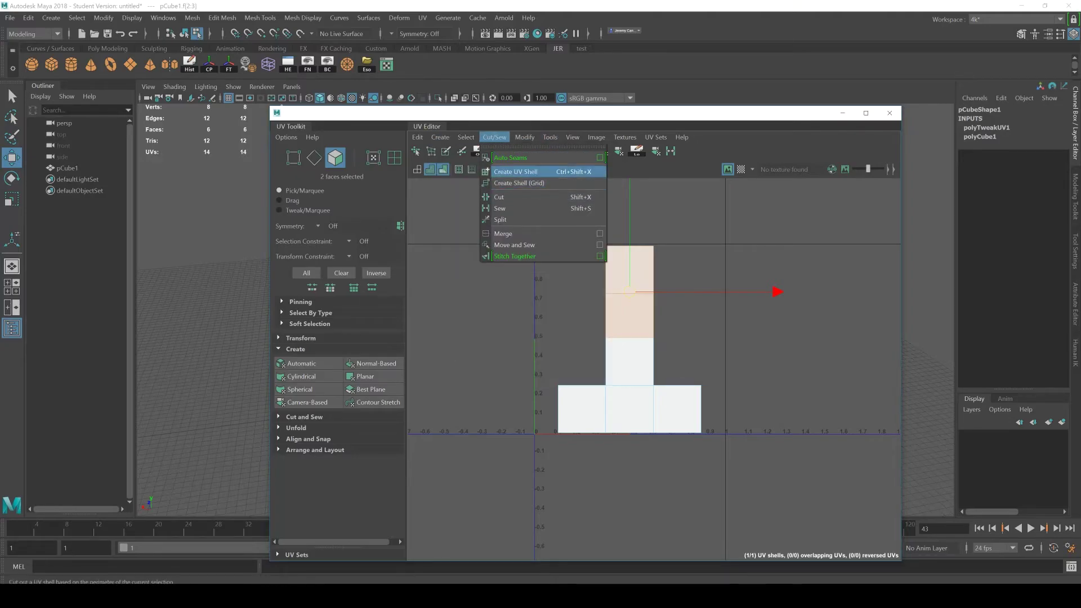
{"action": "left_click", "coordinate": [524, 172]}
Move the two-face shell away from the rest, and reposition the T-shaped UV shell beside it.
{"action": "left_click_drag", "start_coordinate": [630, 292], "coordinate": [733, 315]}
{"action": "left_click", "coordinate": [638, 393]}
{"action": "left_click_drag", "start_coordinate": [629, 386], "coordinate": [621, 291]}
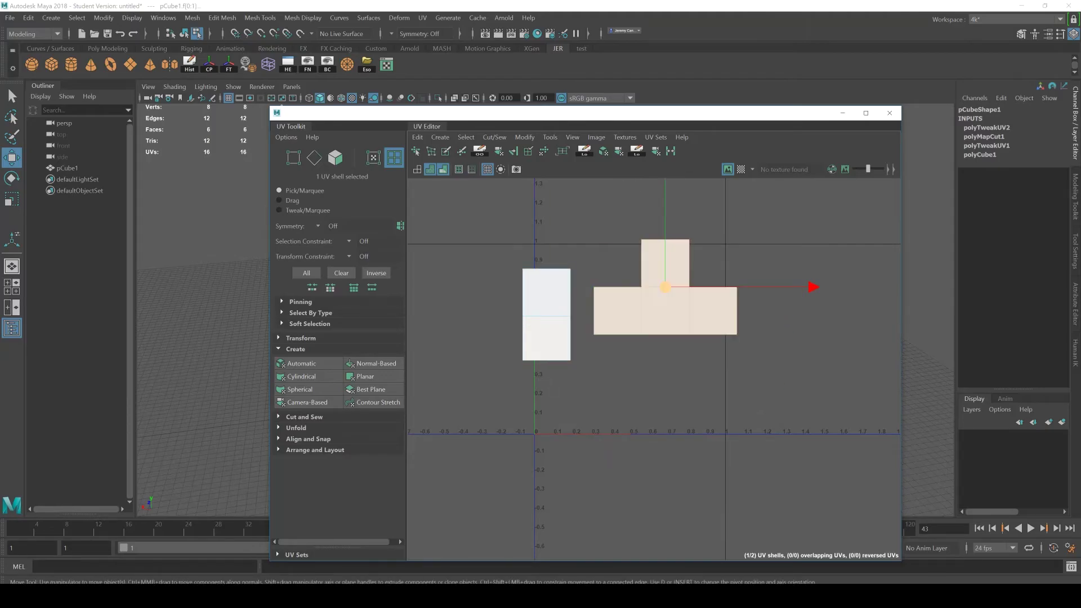
Move the T-shaped UV shell and the two-face shell closer together by selecting each shell and repositioning it.
{"action": "left_click_drag", "start_coordinate": [666, 288], "coordinate": [669, 352]}
{"action": "left_click", "coordinate": [548, 316]}
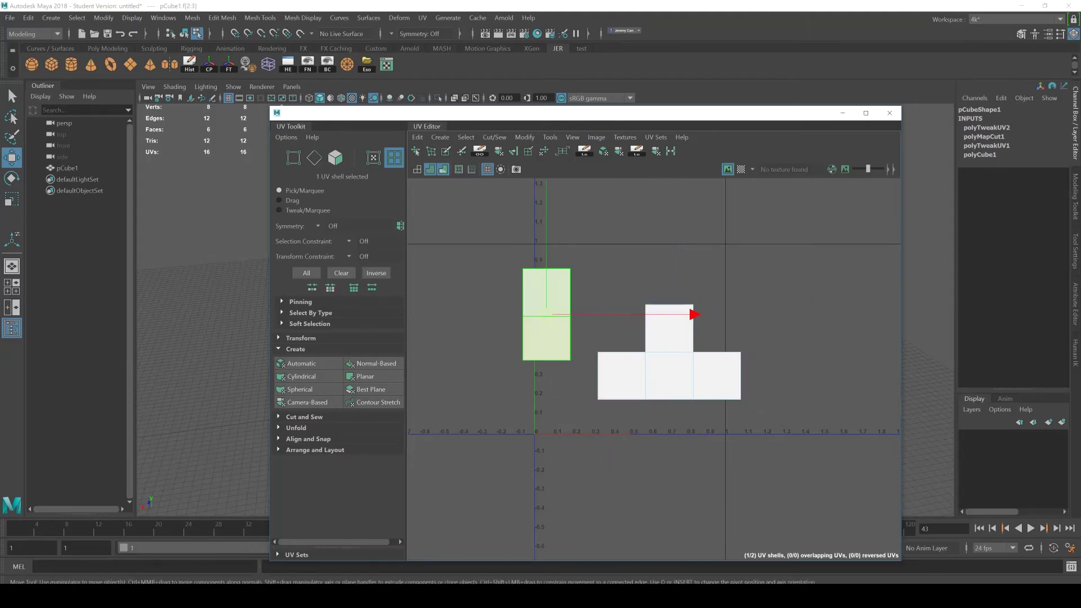
{"action": "left_click_drag", "start_coordinate": [547, 315], "coordinate": [566, 303]}
{"action": "left_click", "coordinate": [631, 368]}
{"action": "left_click", "coordinate": [568, 297]}
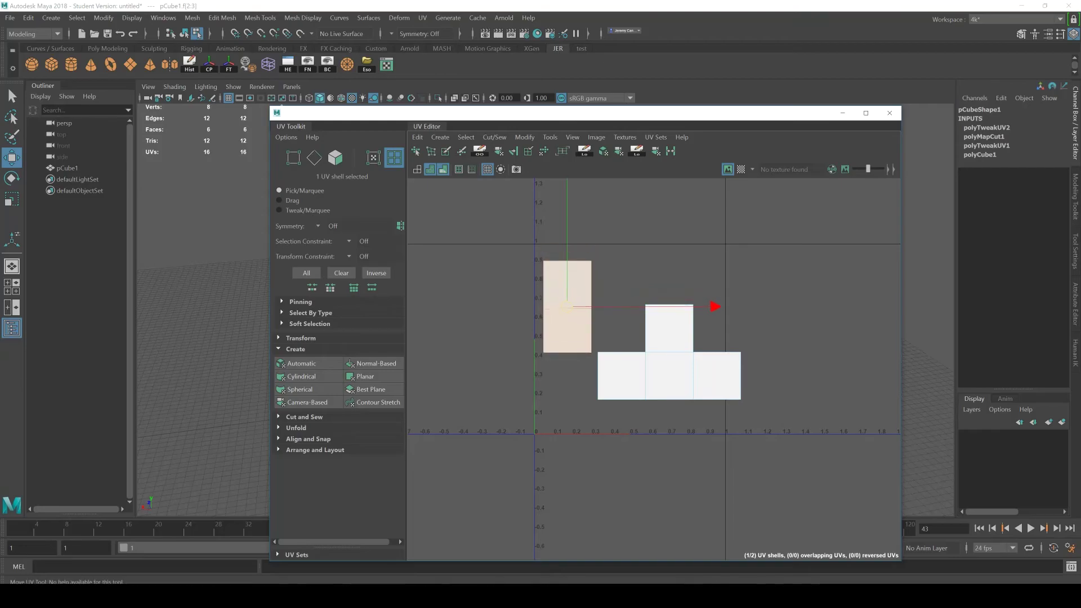
{"action": "left_click", "coordinate": [669, 371]}
{"action": "left_click_drag", "start_coordinate": [669, 372], "coordinate": [637, 392]}
{"action": "left_click", "coordinate": [565, 304]}
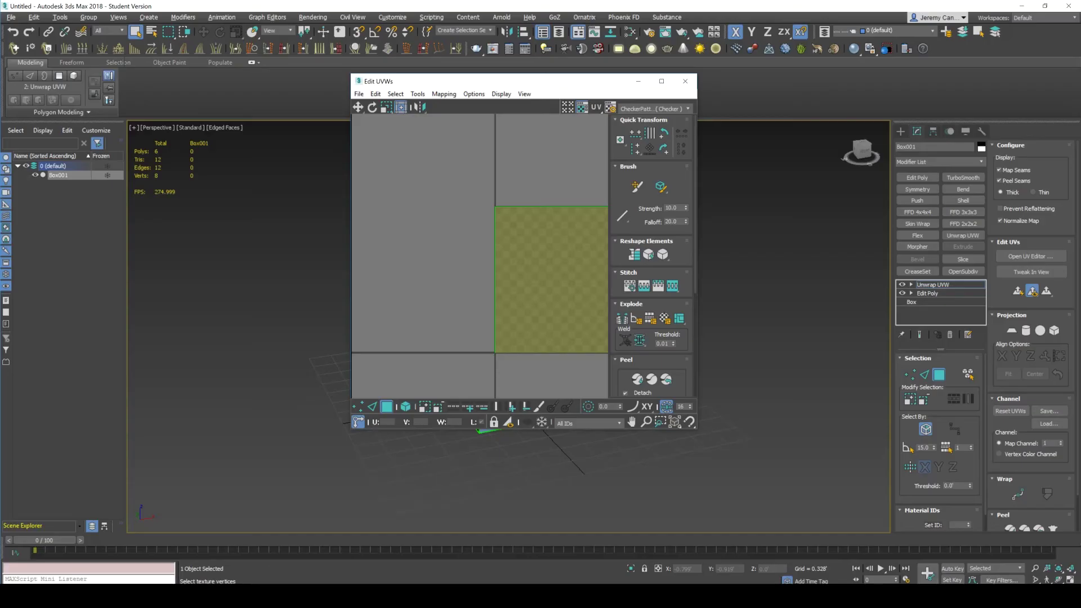
Switch to 3ds Max and apply Flatten Mapping to the box in Edit UVWs, with a 45.0 angle threshold and 0.001 spacing.
{"action": "scroll", "coordinate": [548, 220], "scroll_direction": "down", "scroll_amount": 3}
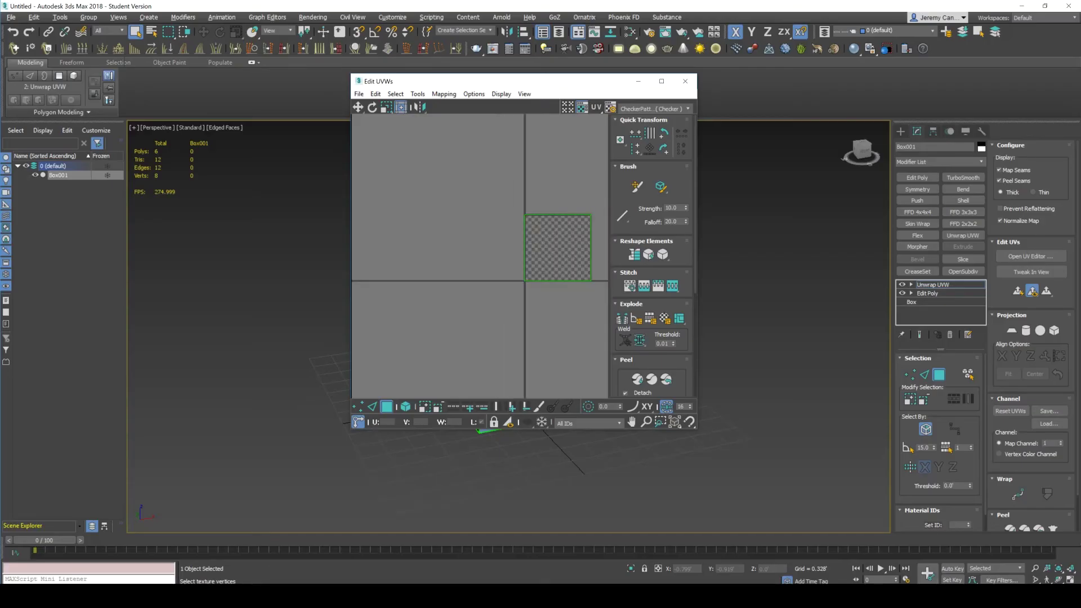
{"action": "middle_click_drag", "start_coordinate": [563, 188], "coordinate": [523, 190]}
{"action": "scroll", "coordinate": [535, 220], "scroll_direction": "up", "scroll_amount": 3}
{"action": "scroll", "coordinate": [535, 220], "scroll_direction": "down", "scroll_amount": 1}
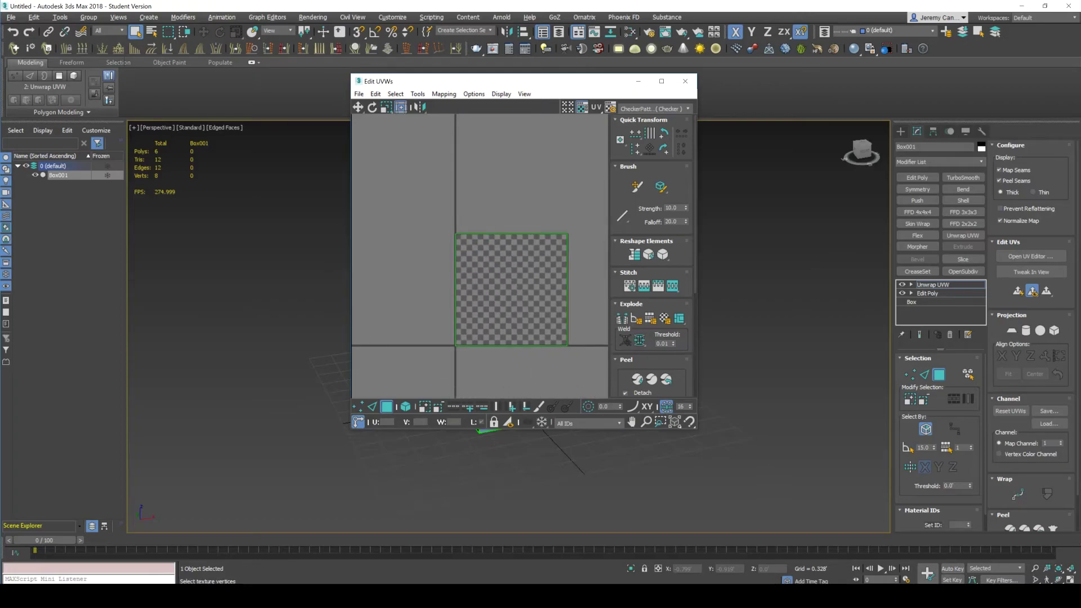
{"action": "left_click", "coordinate": [443, 94]}
{"action": "left_click", "coordinate": [470, 105]}
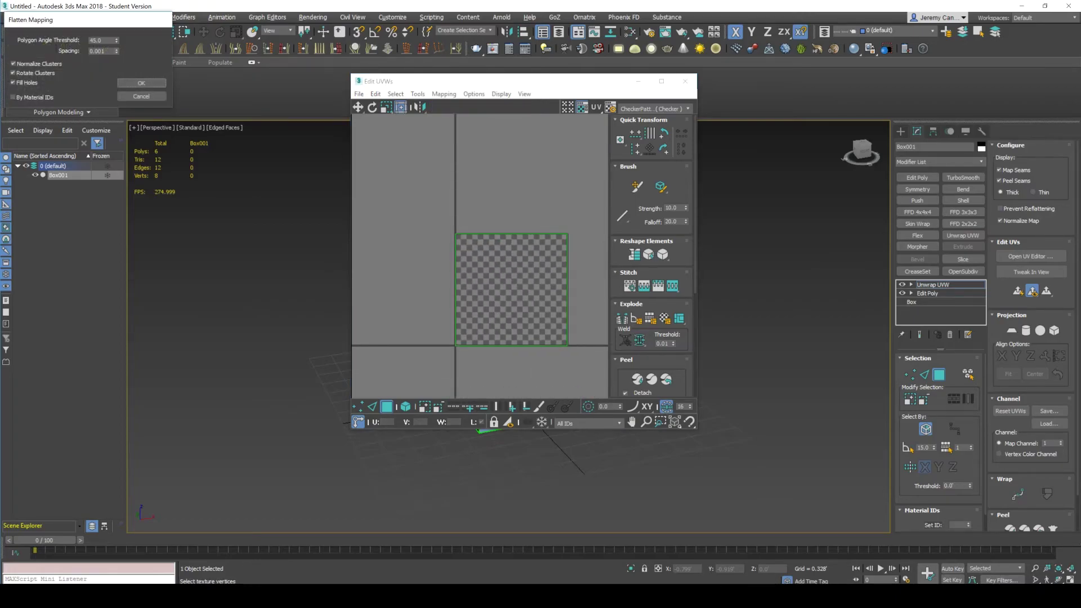
{"action": "left_click", "coordinate": [141, 83]}
Select one of the flattened UV faces, and reposition the Edit UVWs window so the box is uncovered.
{"action": "scroll", "coordinate": [503, 257], "scroll_direction": "up", "scroll_amount": 3}
{"action": "left_click", "coordinate": [506, 256]}
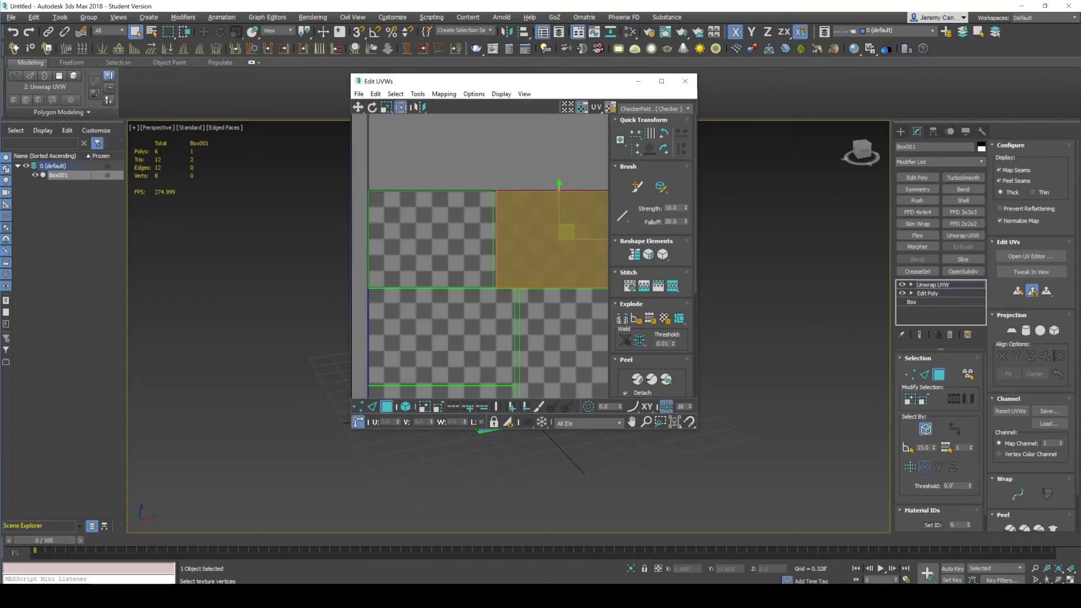
{"action": "left_click_drag", "start_coordinate": [526, 83], "coordinate": [818, 188]}
{"action": "middle_click_drag", "start_coordinate": [541, 316], "coordinate": [585, 337], "text": "alt"}
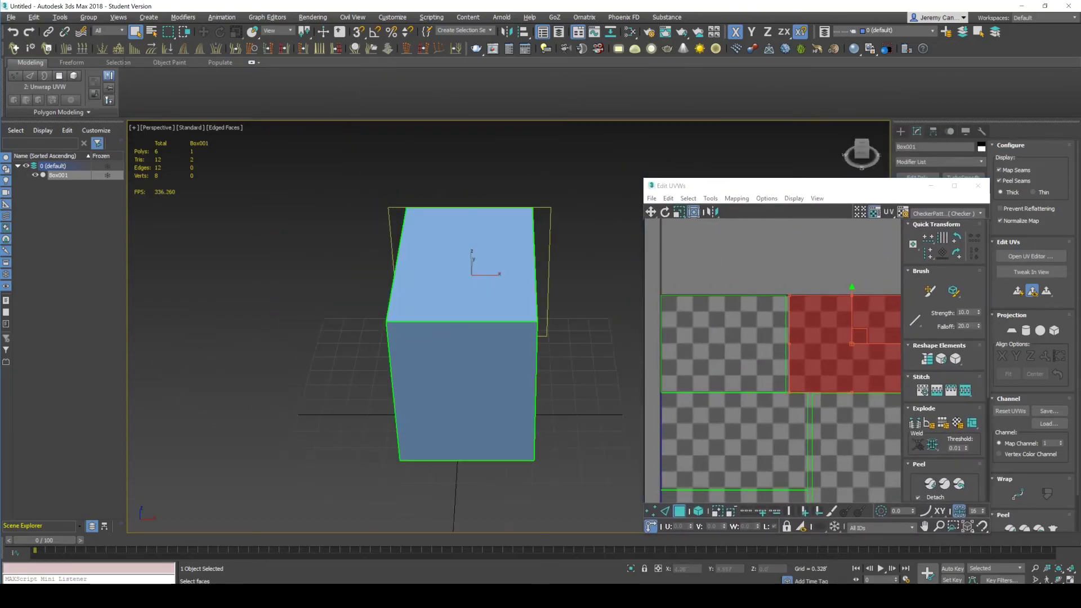
Select other flattened UV faces one after another to examine the separated layout alongside the box.
{"action": "left_click", "coordinate": [745, 355]}
{"action": "scroll", "coordinate": [794, 366], "scroll_direction": "down", "scroll_amount": 5}
{"action": "scroll", "coordinate": [754, 368], "scroll_direction": "up", "scroll_amount": 4}
{"action": "middle_click_drag", "start_coordinate": [810, 315], "coordinate": [769, 338]}
{"action": "scroll", "coordinate": [755, 368], "scroll_direction": "down", "scroll_amount": 2}
{"action": "left_click", "coordinate": [777, 337]}
{"action": "left_click", "coordinate": [715, 389]}
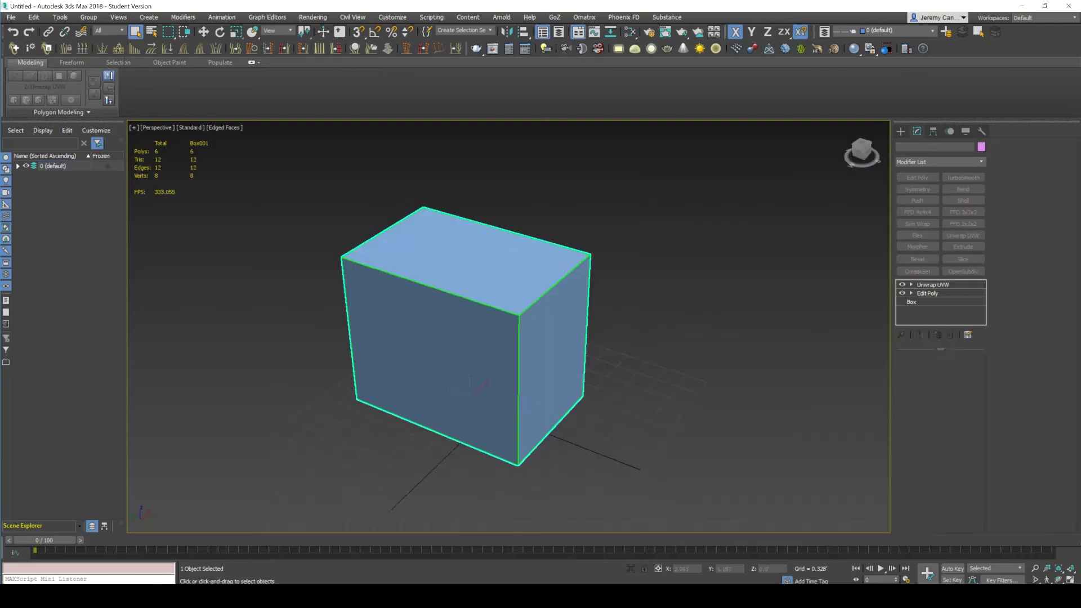
Leave UV sub-object editing and remove the Unwrap UVW modifier from the box's stack.
{"action": "mouse_move", "coordinate": [484, 337]}
{"action": "middle_mouse_down", "text": "alt"}
{"action": "mouse_move", "coordinate": [570, 300]}
{"action": "mouse_move", "coordinate": [456, 336]}
{"action": "mouse_move", "coordinate": [490, 320]}
{"action": "middle_mouse_up", "text": "alt"}
{"action": "key", "text": "1"}
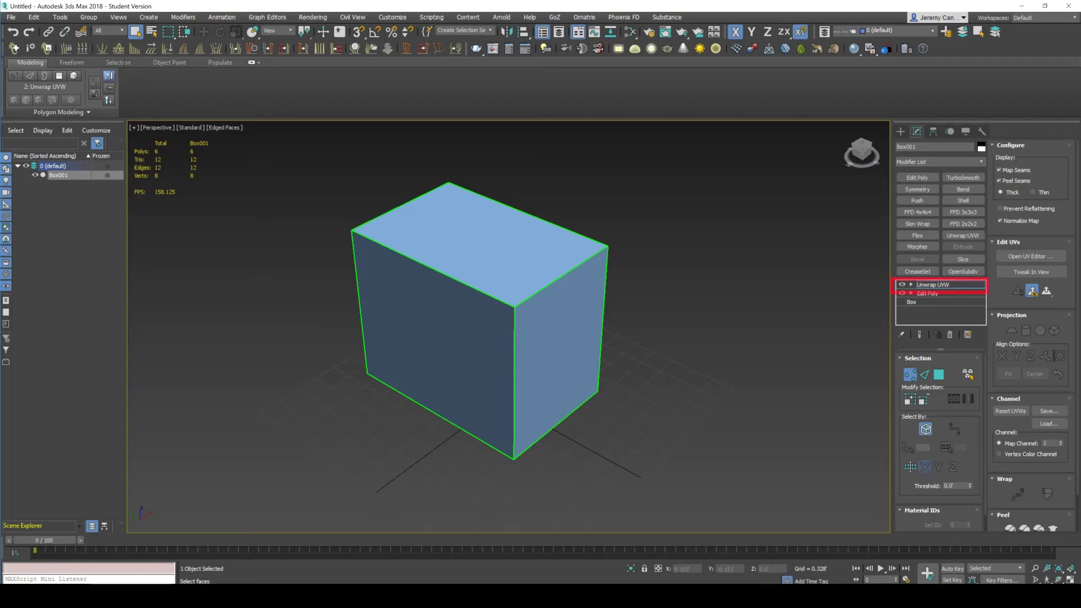
{"action": "key", "text": "1"}
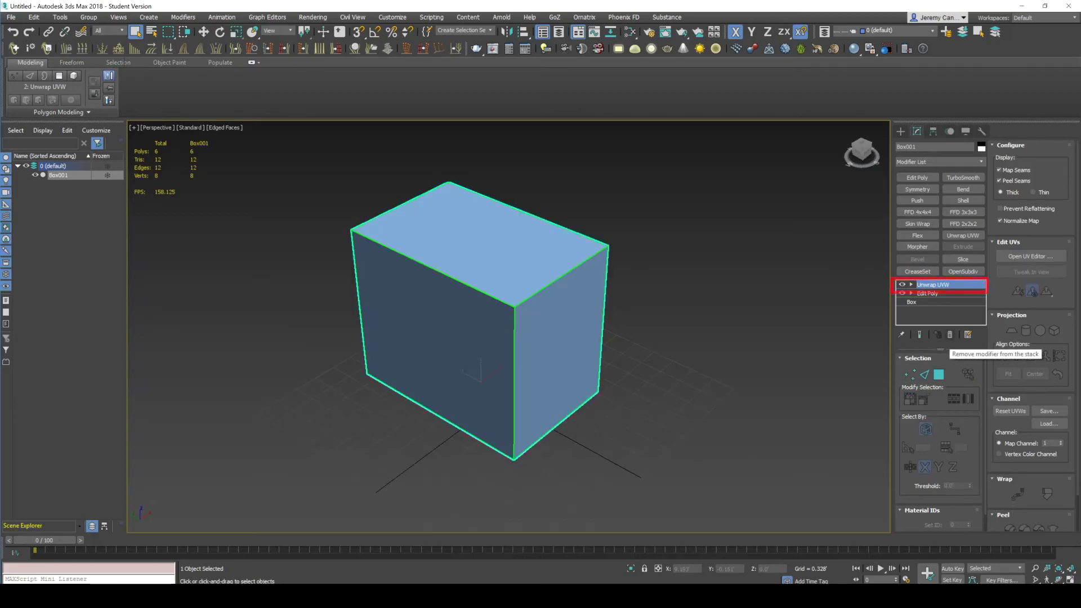
{"action": "left_click", "coordinate": [949, 334]}
{"action": "key", "text": "Delete"}
{"action": "key", "text": "ctrl+z"}
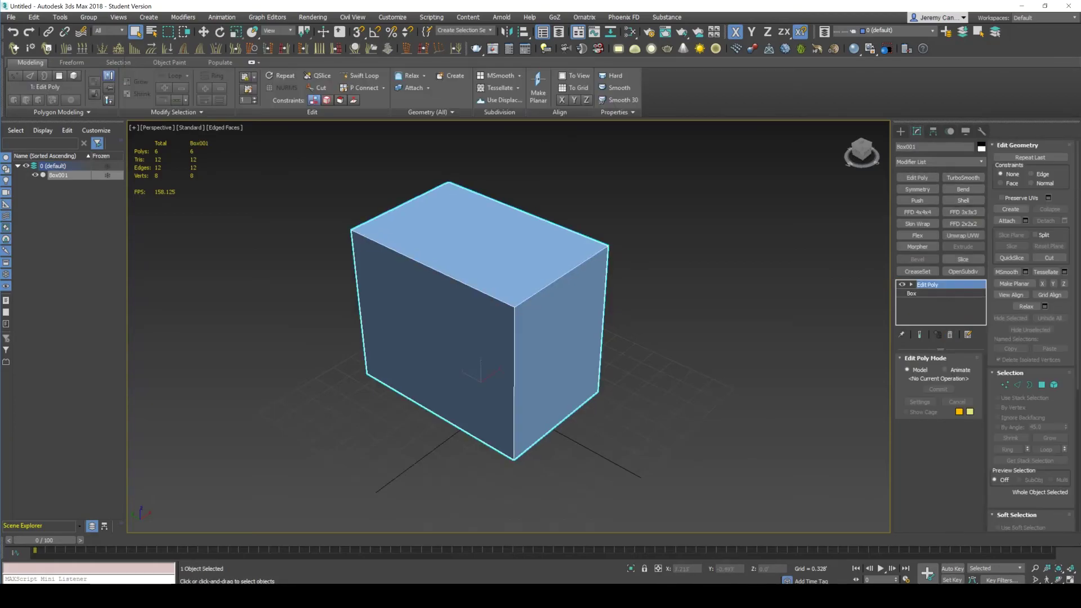
Put the Unwrap UVW modifier back above Edit Poly on the box and open its UV editor.
{"action": "left_click", "coordinate": [939, 162]}
{"action": "scroll", "coordinate": [937, 371], "scroll_direction": "down", "scroll_amount": 15}
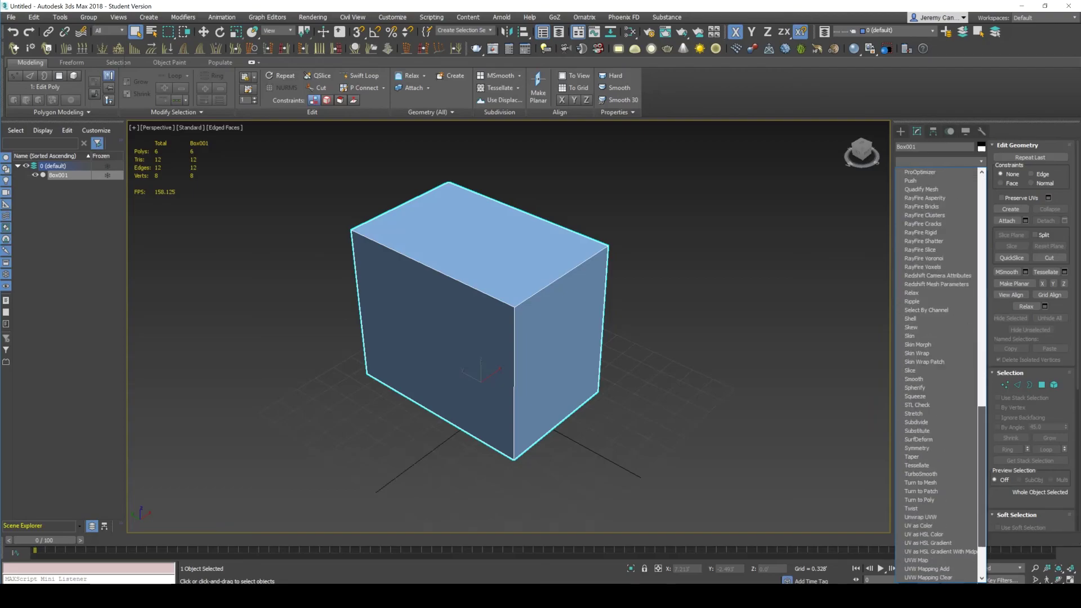
{"action": "left_click", "coordinate": [919, 448]}
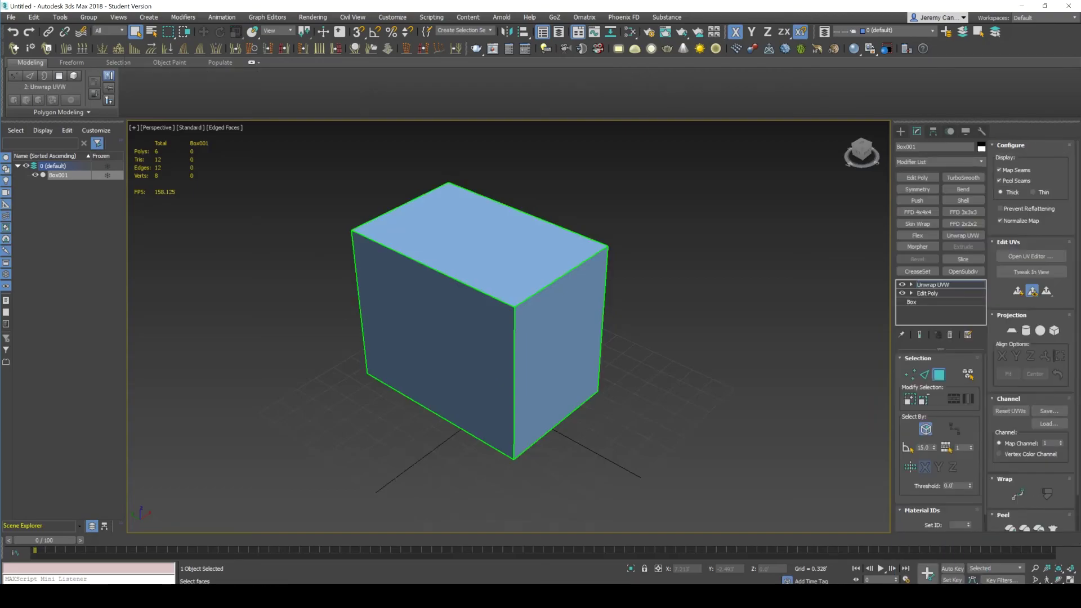
{"action": "left_click", "coordinate": [1030, 256]}
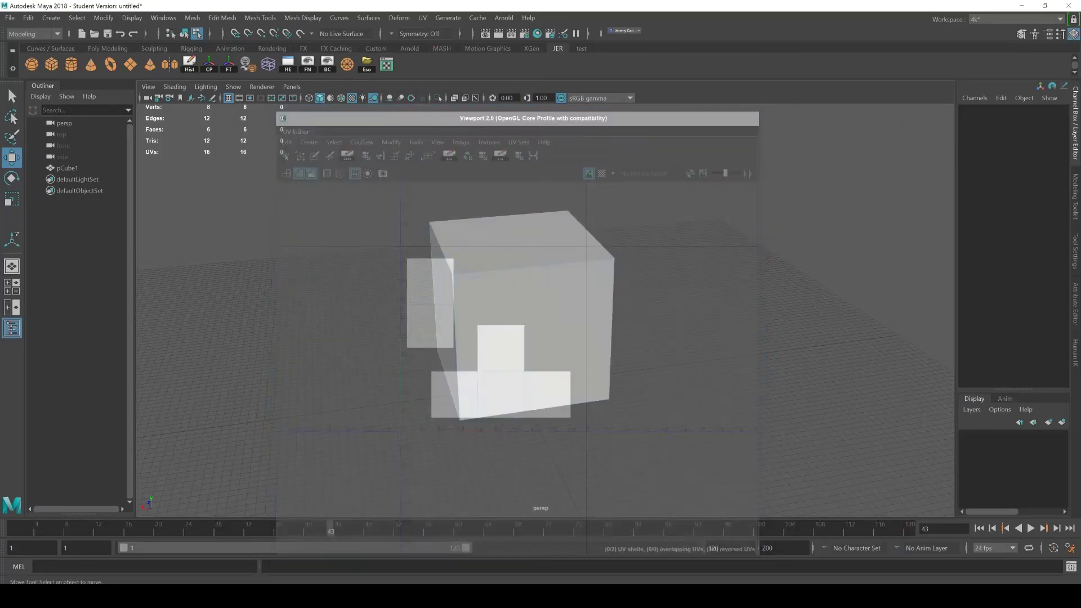
Switch to Maya, turn on component selection for the cube, and open the UV Editor.
{"action": "key", "text": "F8"}
{"action": "left_click", "coordinate": [521, 332]}
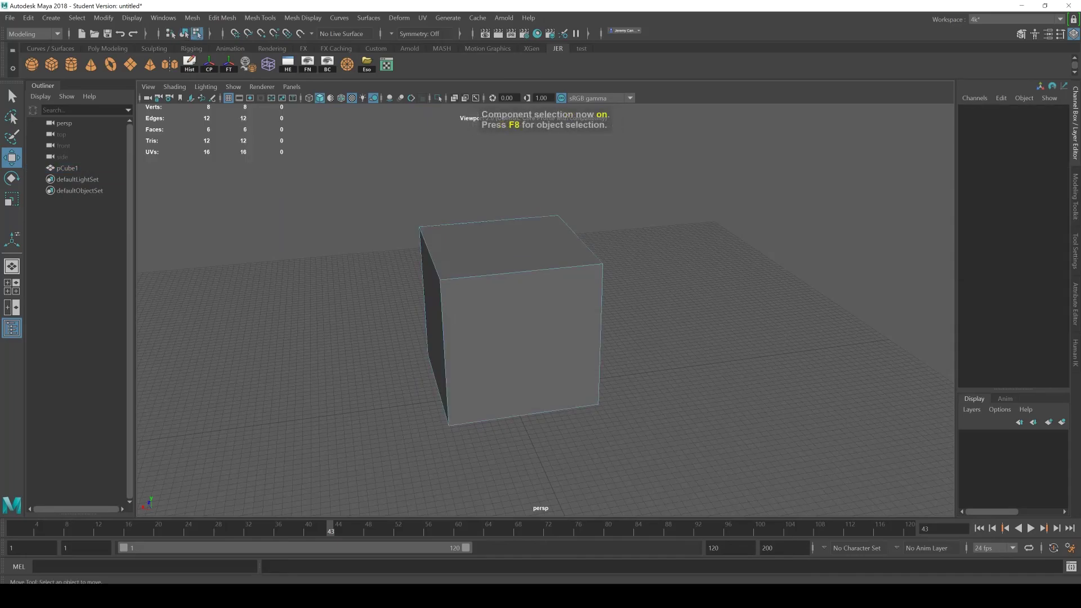
{"action": "left_click", "coordinate": [423, 18]}
{"action": "left_click", "coordinate": [449, 38]}
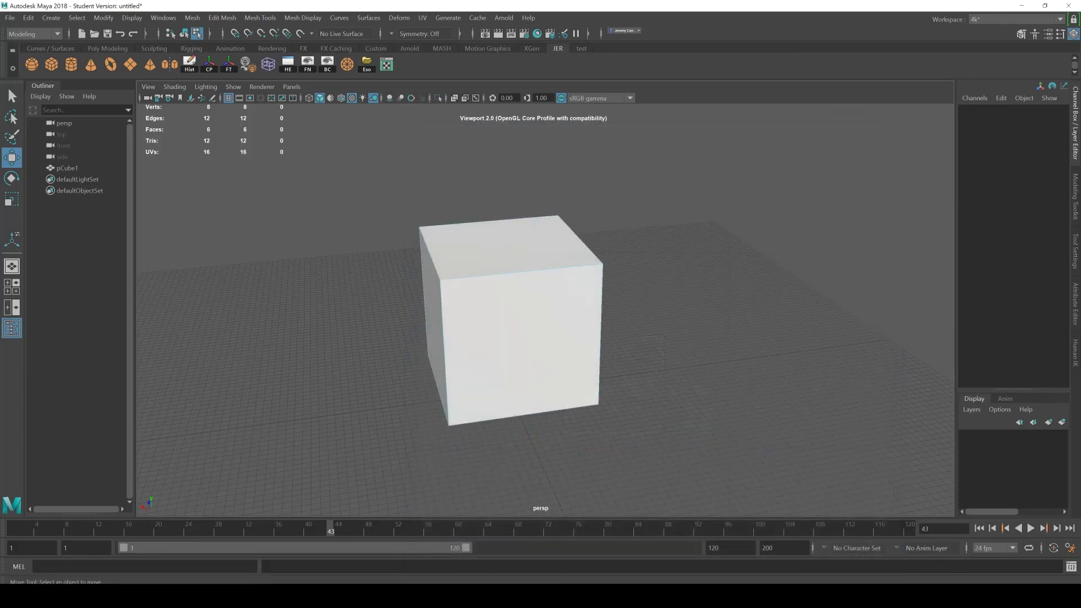
Switch the cube to face mode and examine it from several angles.
{"action": "left_click_drag", "start_coordinate": [507, 338], "coordinate": [597, 361], "text": "alt"}
{"action": "key", "text": "F11"}
{"action": "right_click_drag", "start_coordinate": [540, 338], "coordinate": [602, 349], "text": "alt"}
{"action": "left_click_drag", "start_coordinate": [602, 349], "coordinate": [507, 332], "text": "alt"}
{"action": "mouse_move", "coordinate": [507, 332]}
{"action": "right_mouse_down", "text": "alt"}
{"action": "mouse_move", "coordinate": [546, 338]}
{"action": "mouse_move", "coordinate": [495, 332]}
{"action": "right_mouse_up", "text": "alt"}
{"action": "left_click_drag", "start_coordinate": [498, 301], "coordinate": [495, 298], "text": "alt"}
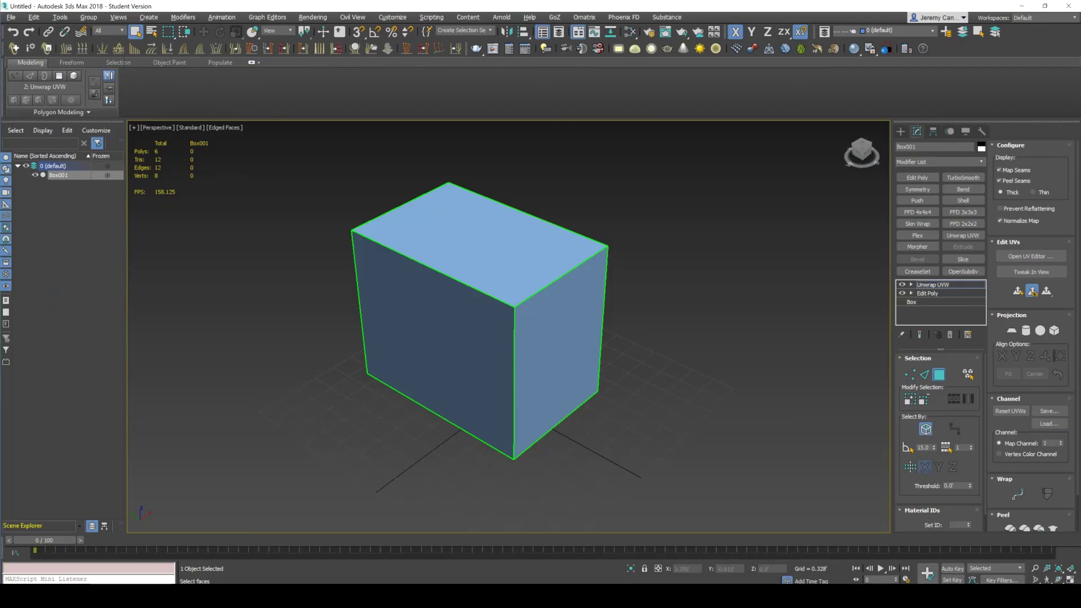
Switch to 3ds Max and collapse the box's modifier stack to Unwrap UVW with Collapse To.
{"action": "middle_click_drag", "start_coordinate": [484, 315], "coordinate": [467, 315], "text": "alt"}
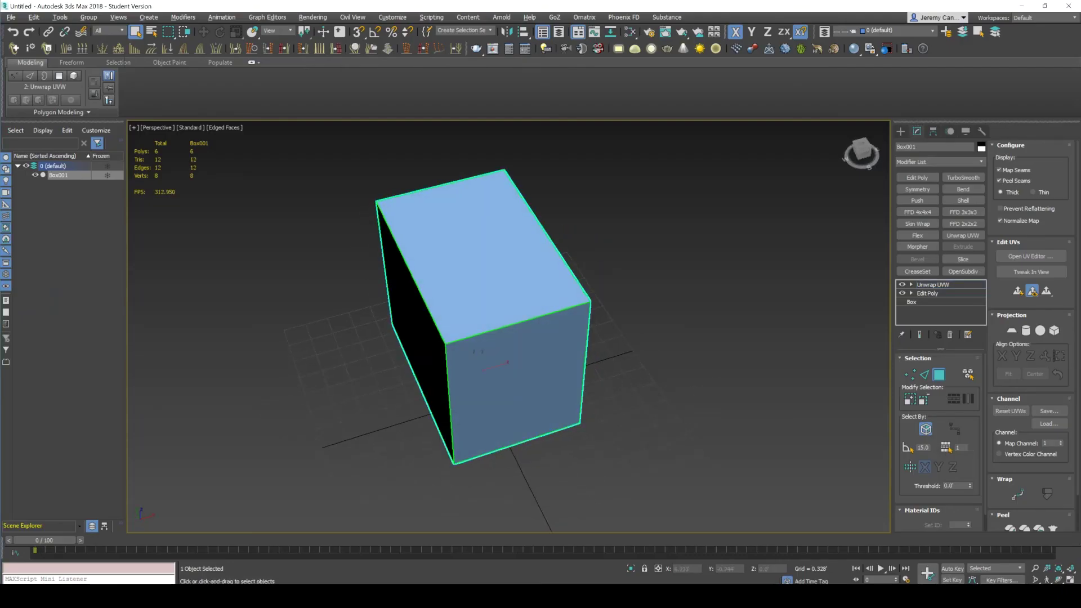
{"action": "right_click", "coordinate": [936, 284]}
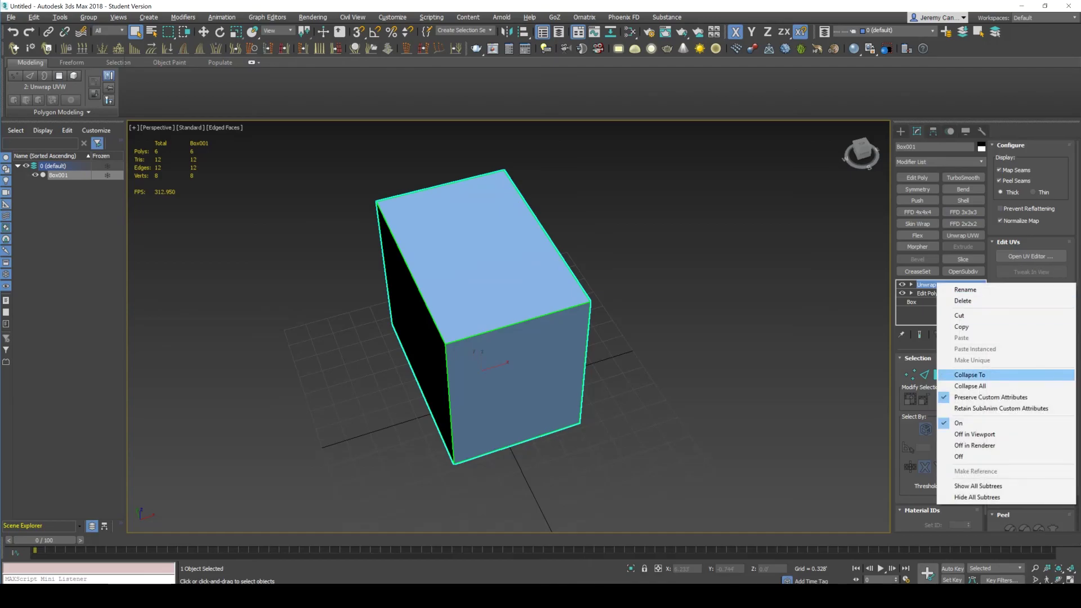
{"action": "left_click", "coordinate": [969, 375]}
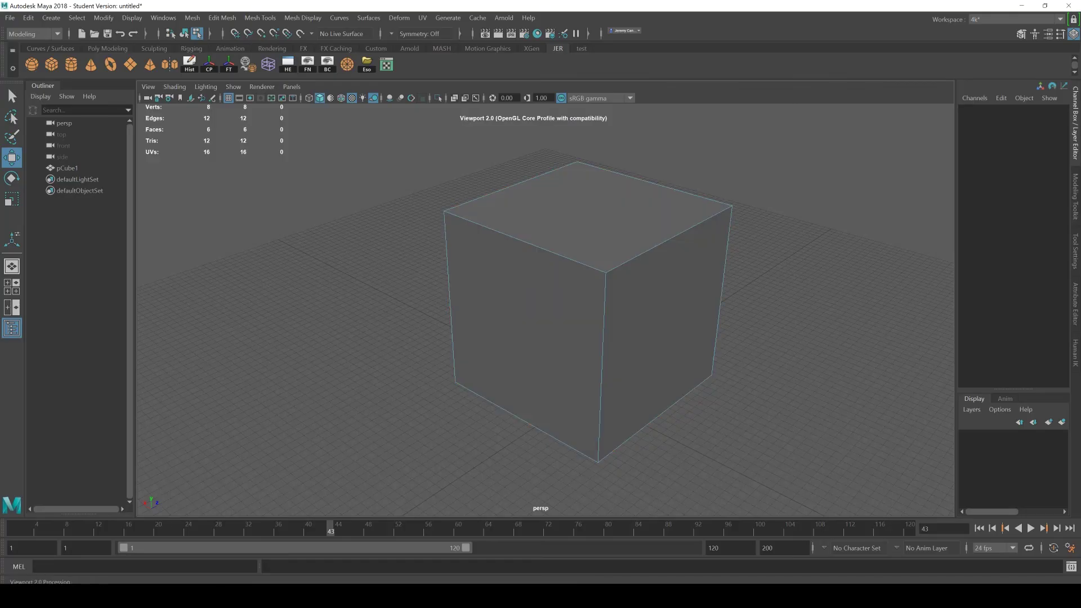
Switch to Maya and toggle the cube to object selection and back to component selection.
{"action": "key", "text": "f"}
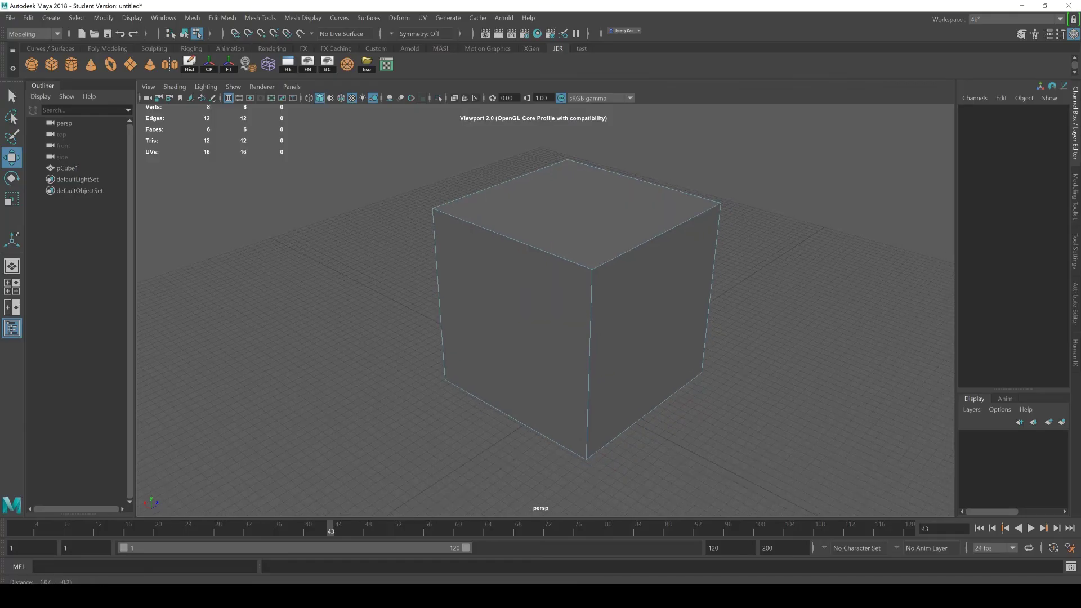
{"action": "left_click_drag", "start_coordinate": [506, 315], "coordinate": [563, 295], "text": "alt"}
{"action": "key", "text": "F8"}
{"action": "key", "text": "F8"}
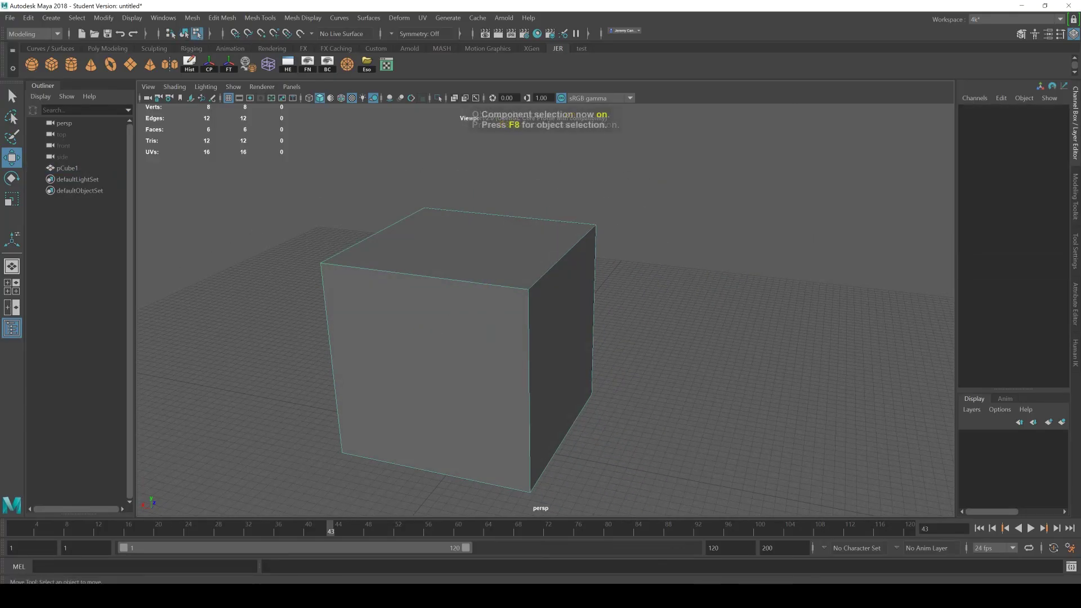